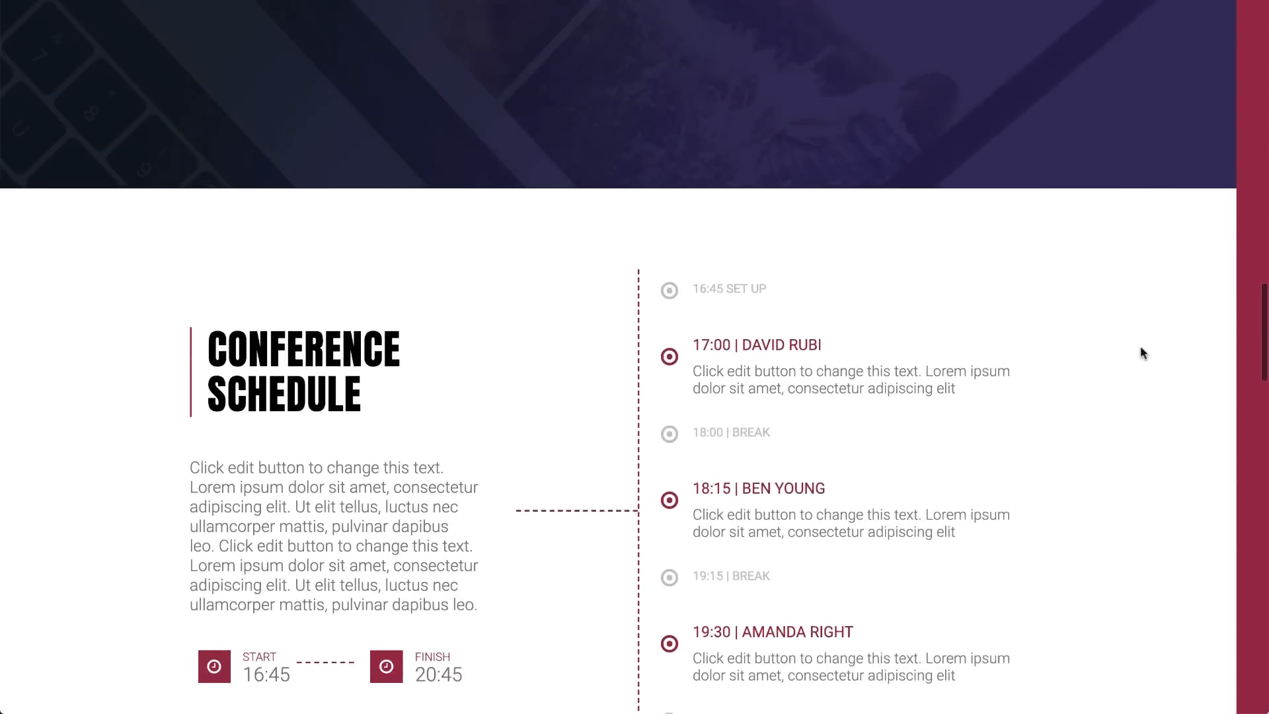
{"action": "scroll", "coordinate": [1140, 345], "scroll_direction": "down", "scroll_amount": 2}
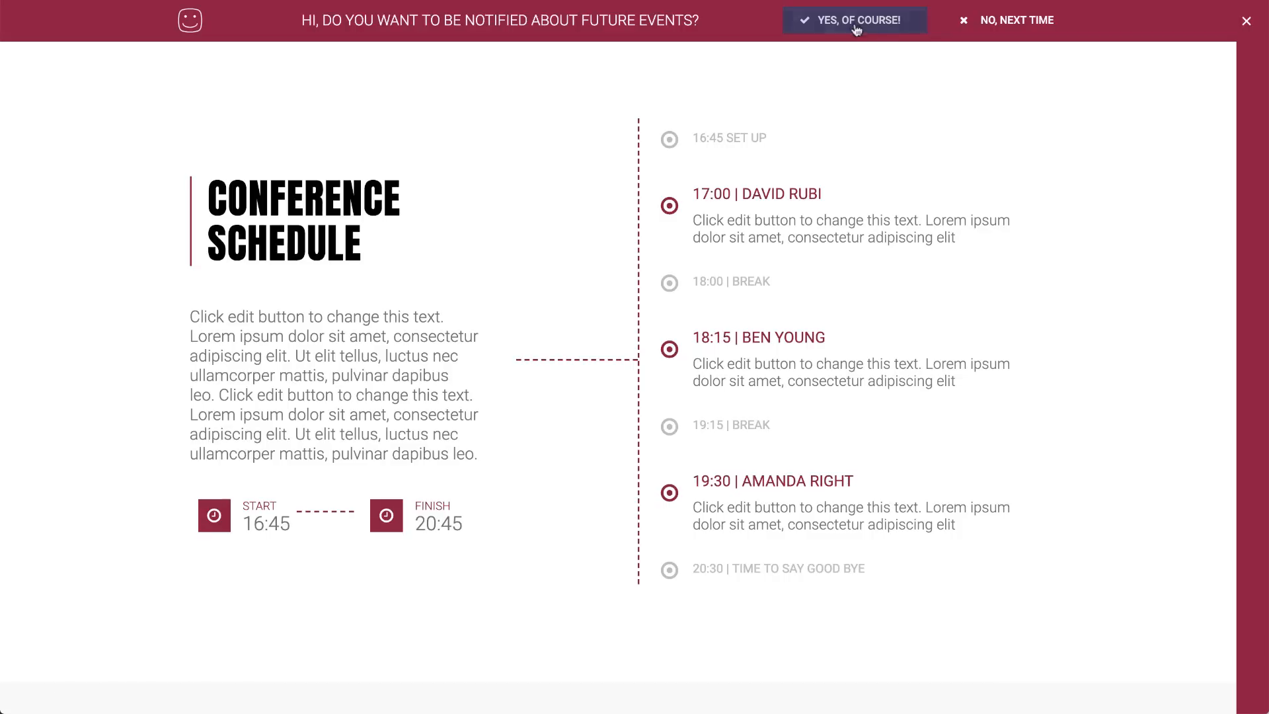
- On the live page answer Yes, then No, then Changed Your Mind to land back on the email form popup
{"action": "left_click", "coordinate": [855, 21]}
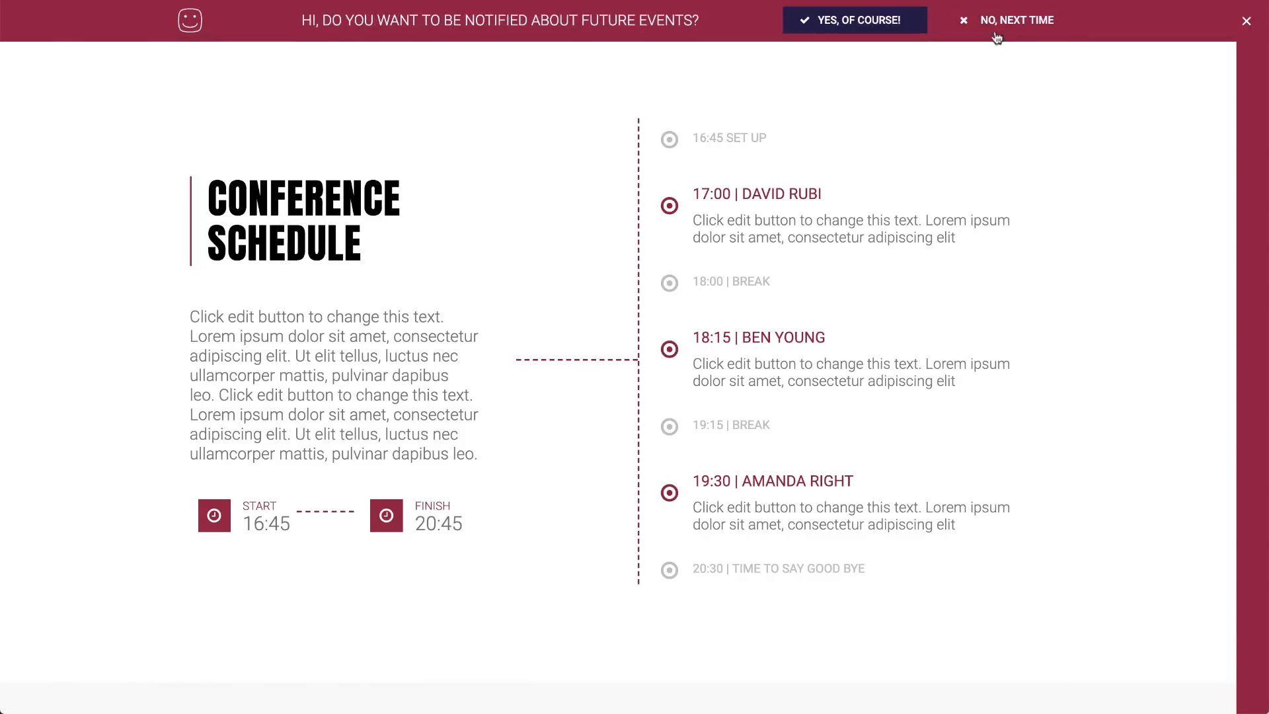
{"action": "left_click", "coordinate": [1013, 22]}
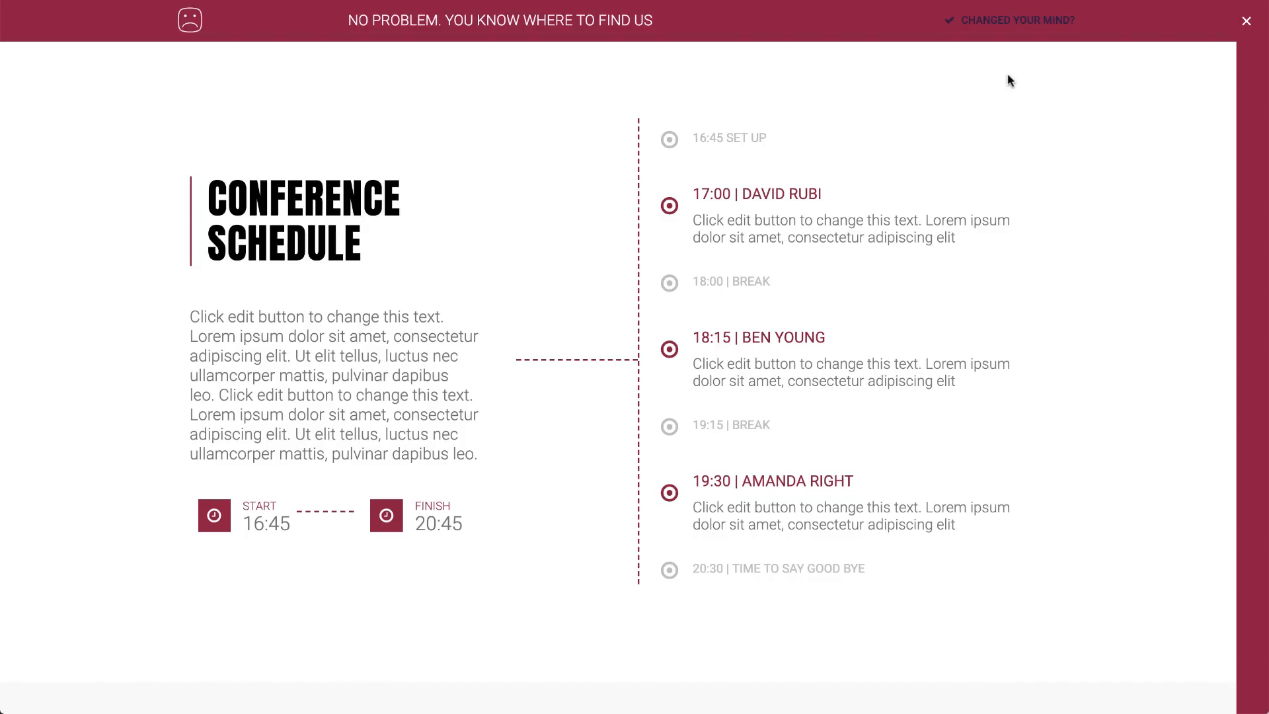
{"action": "left_click", "coordinate": [1012, 22]}
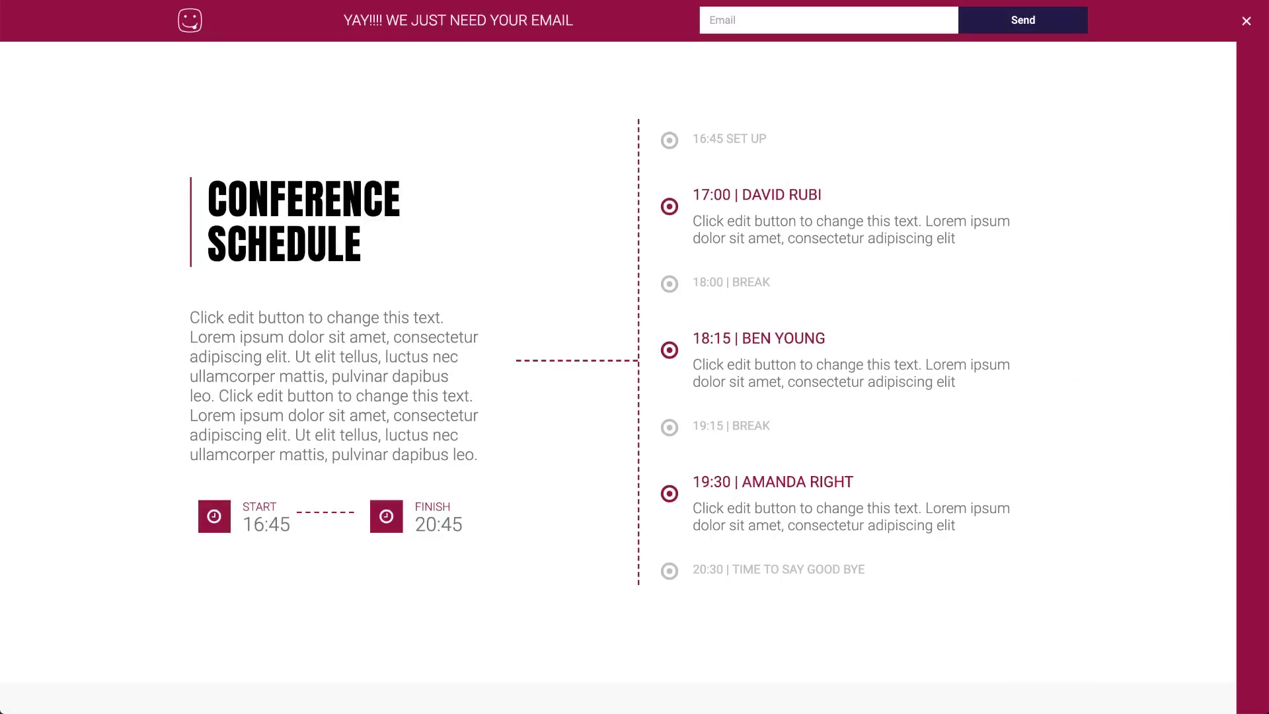
- Create a new popup via the finder and insert the saved Yes/No Popup template from My Templates
{"action": "key", "text": "ctrl+e"}
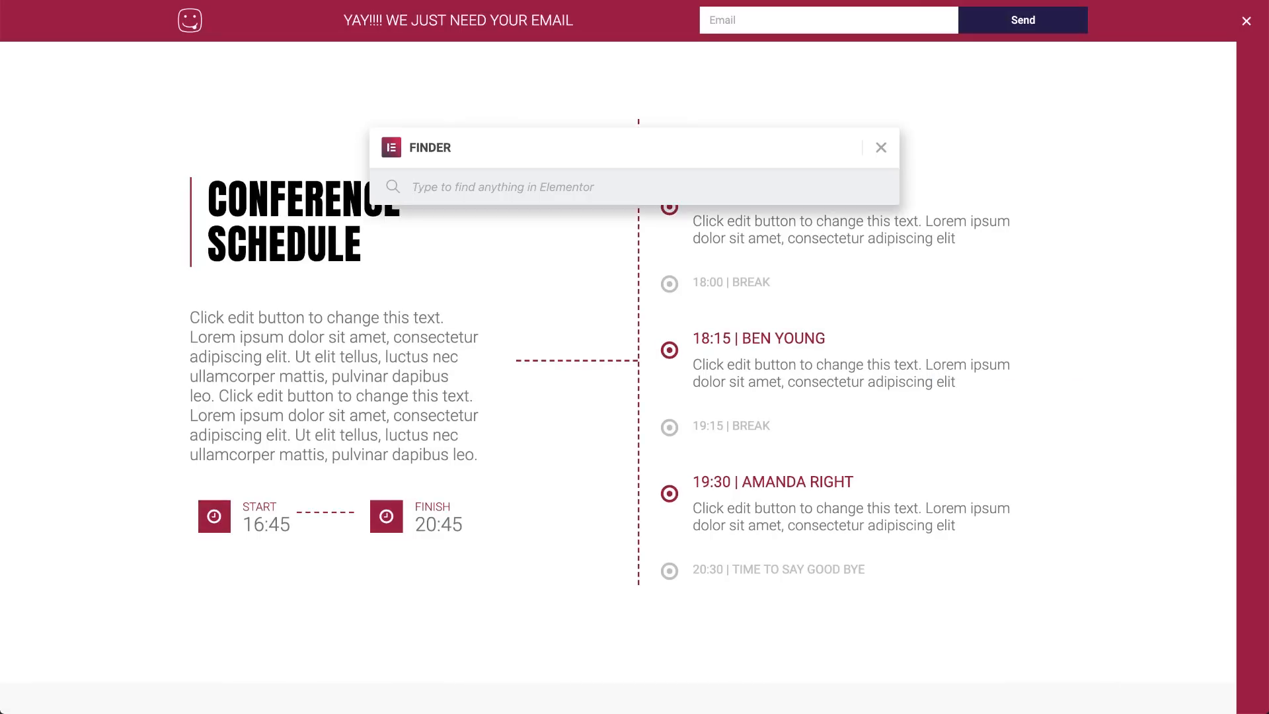
{"action": "type", "text": "ADD NEW POPUP"}
{"action": "left_click", "coordinate": [472, 238]}
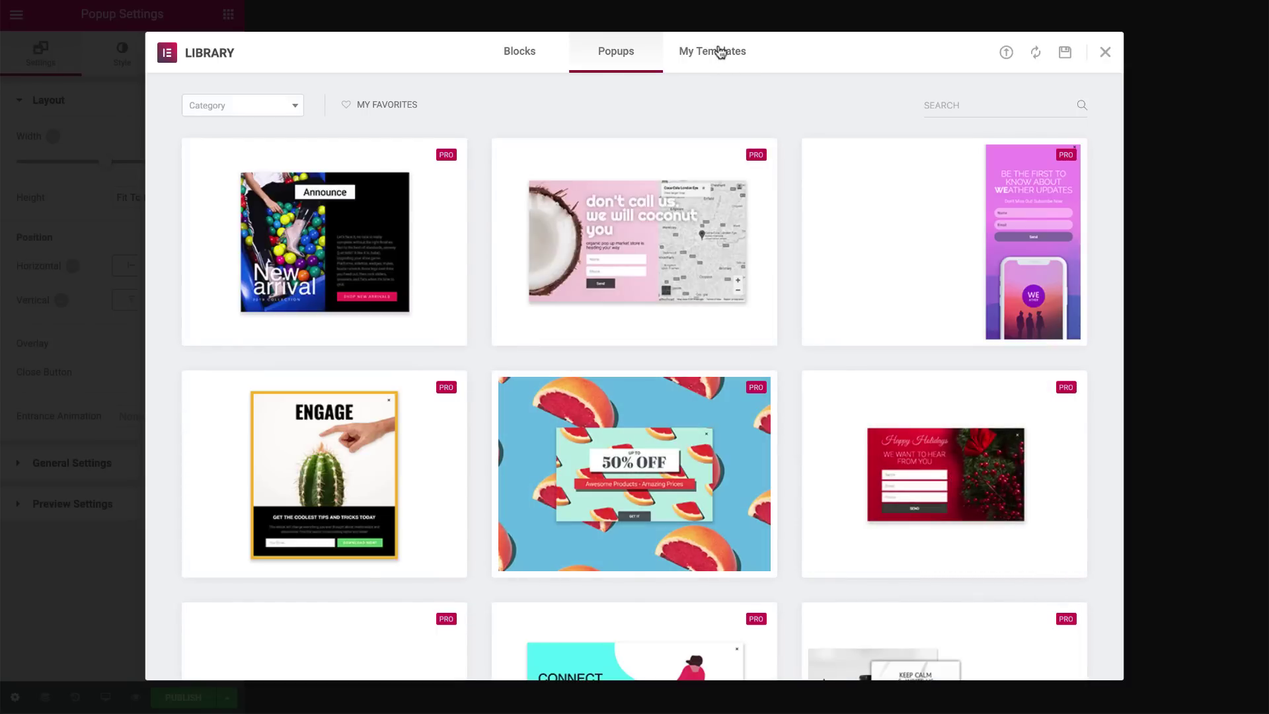
{"action": "left_click", "coordinate": [712, 51]}
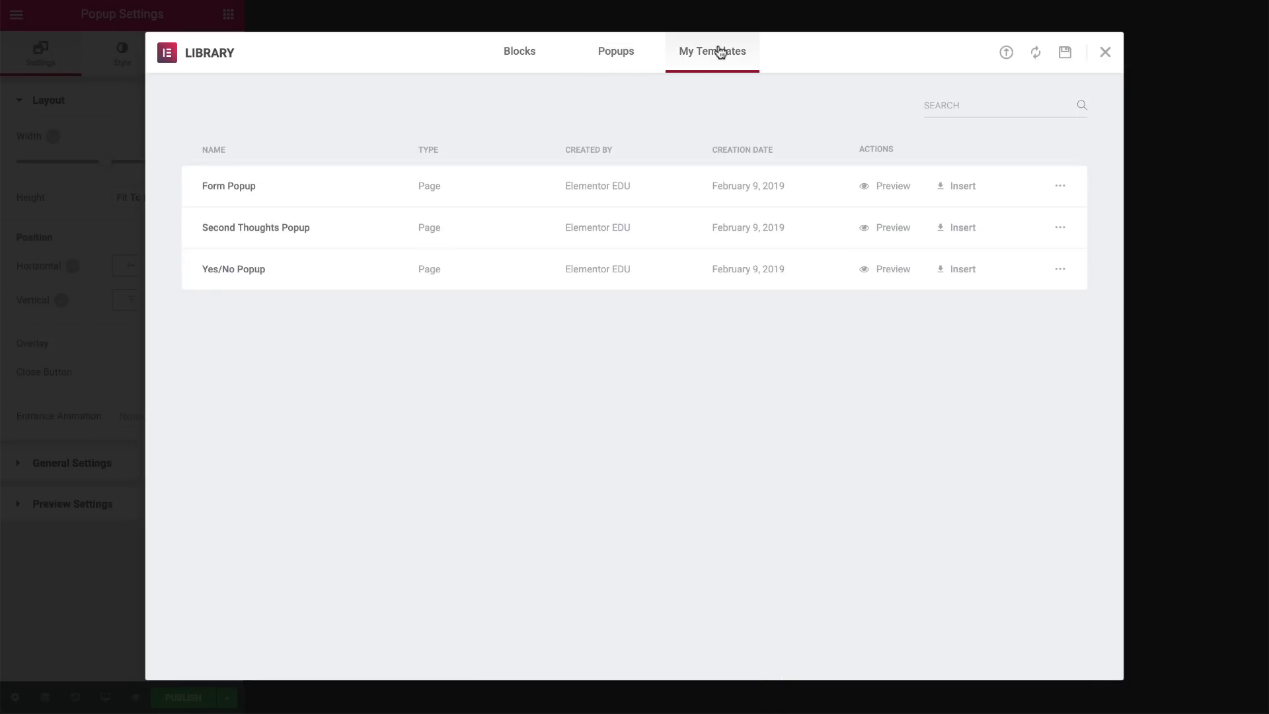
{"action": "left_click", "coordinate": [957, 269]}
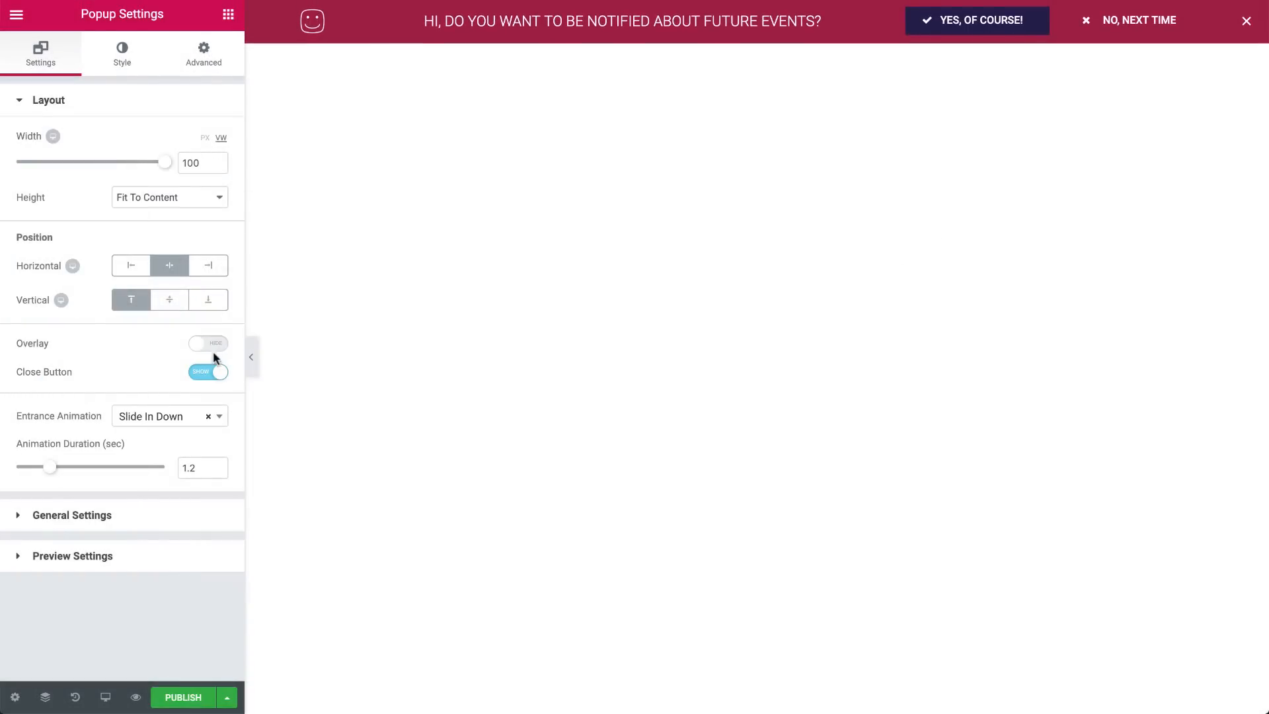
- Leave the popup's overlay off and its entrance animation as Slide In Down, then start publishing
{"action": "left_click", "coordinate": [209, 343]}
{"action": "left_click", "coordinate": [217, 349]}
{"action": "left_click", "coordinate": [175, 417]}
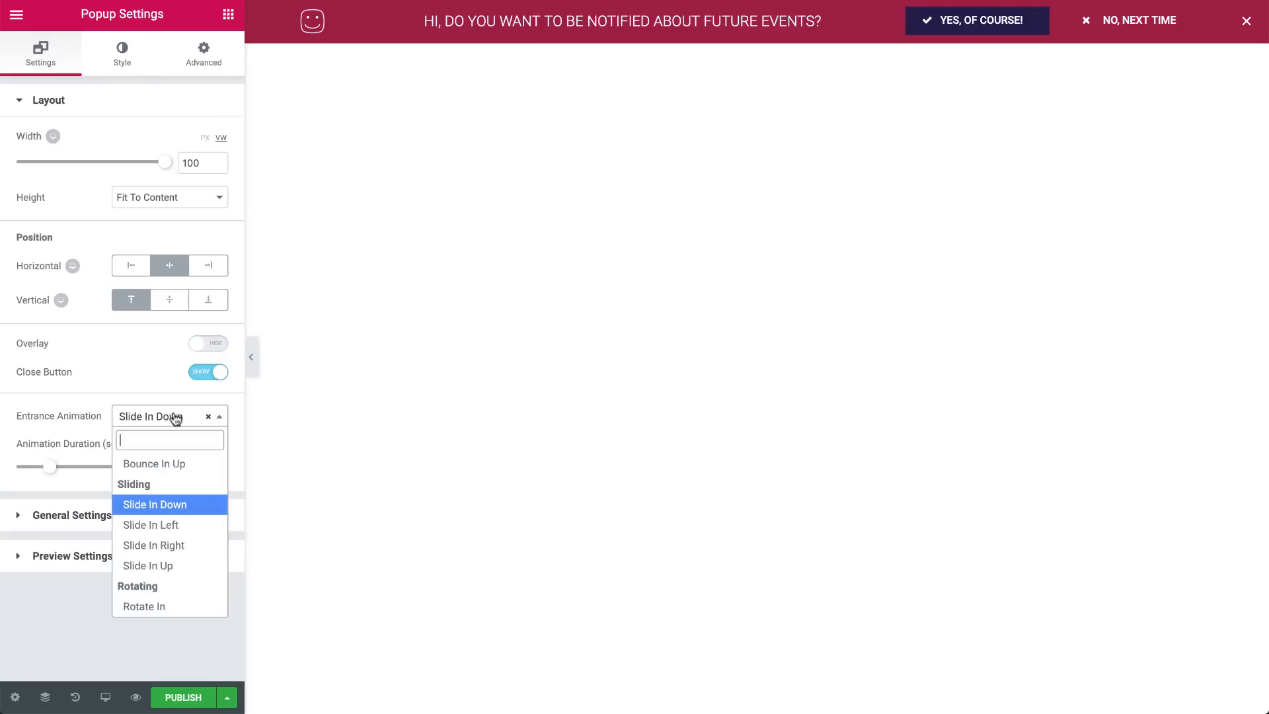
{"action": "left_click", "coordinate": [175, 417]}
{"action": "left_click", "coordinate": [189, 698]}
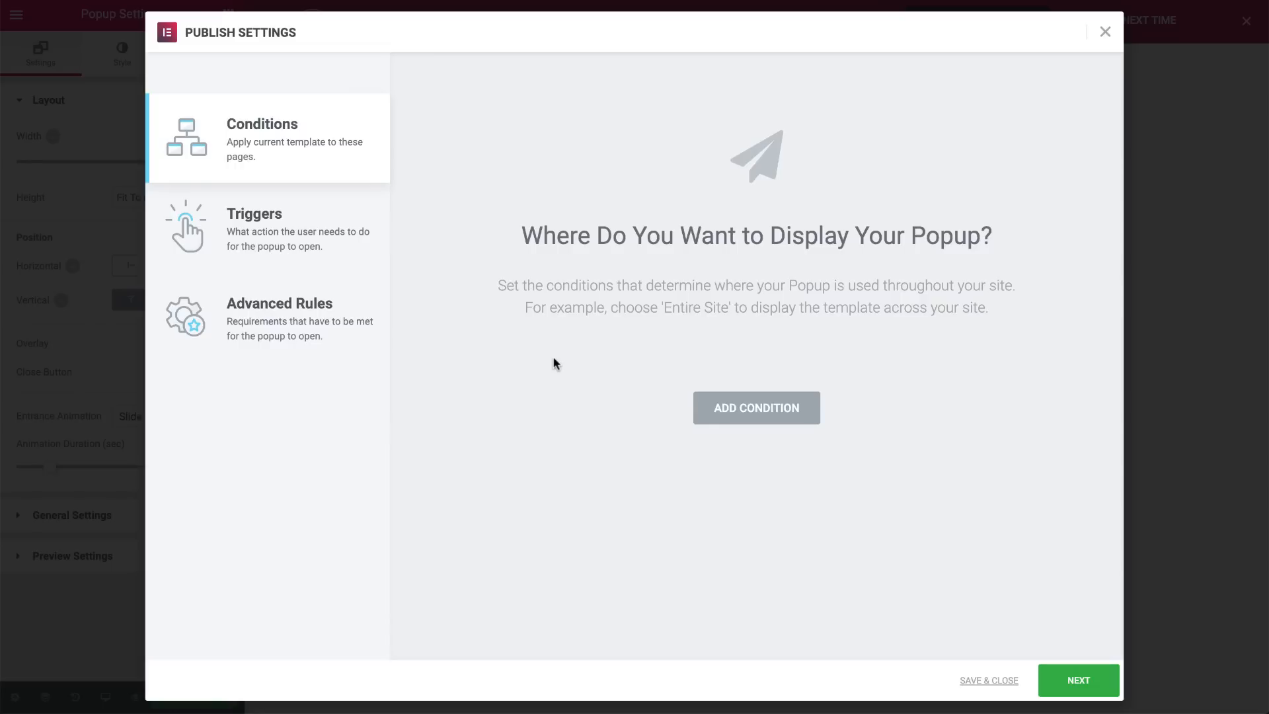
- Add a display condition Singular > Pages > Conference and continue to the triggers step
{"action": "left_click", "coordinate": [750, 411]}
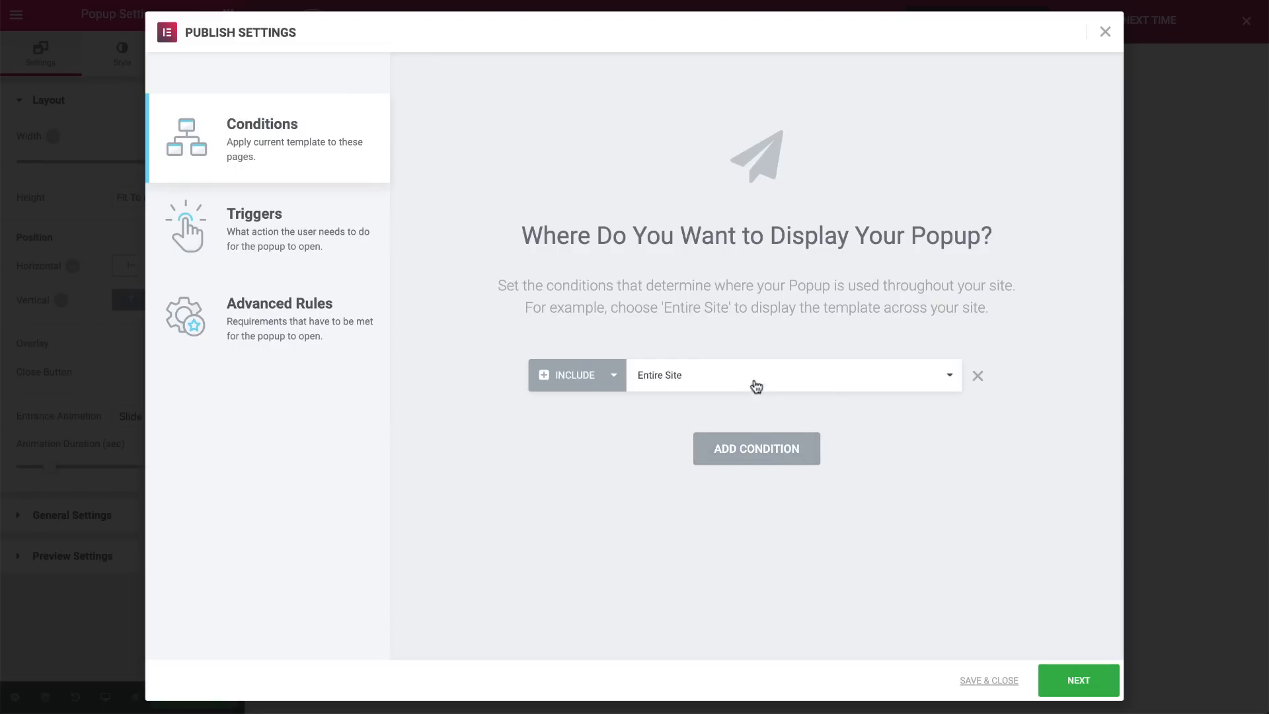
{"action": "left_click", "coordinate": [758, 381]}
{"action": "left_click", "coordinate": [744, 407]}
{"action": "left_click", "coordinate": [828, 381]}
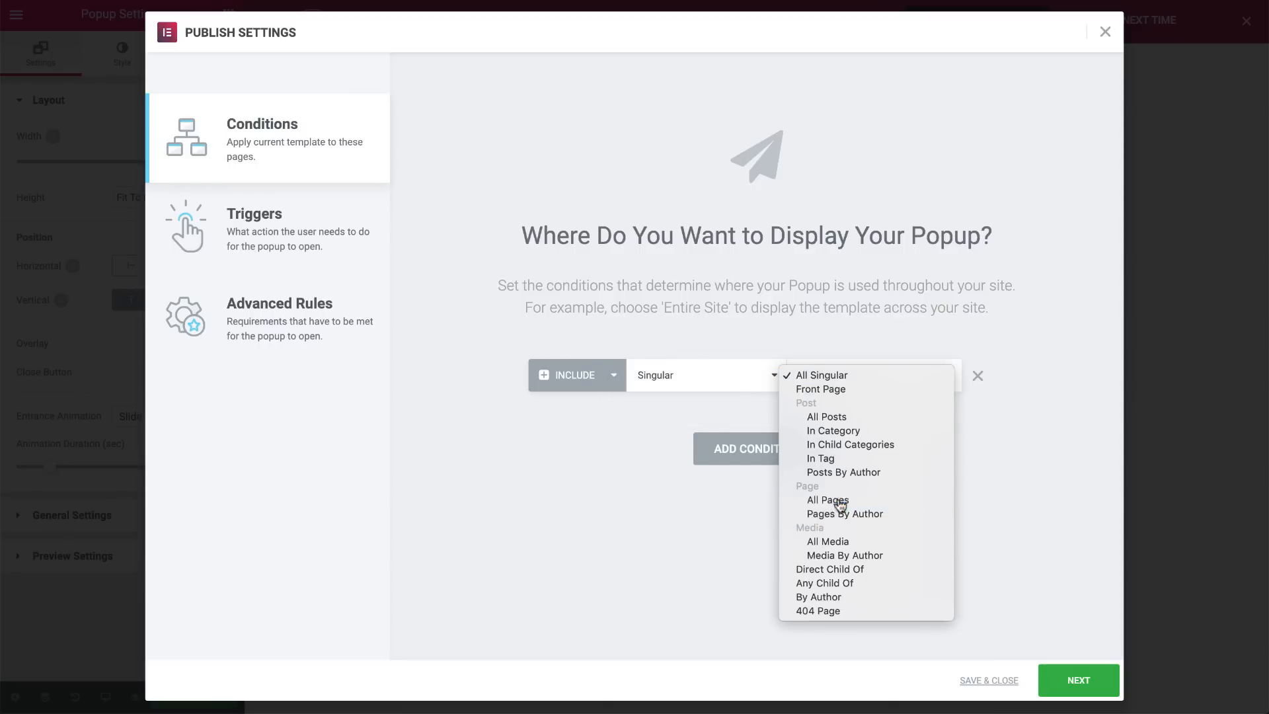
{"action": "left_click", "coordinate": [828, 499]}
{"action": "left_click", "coordinate": [930, 377]}
{"action": "type", "text": "confere"}
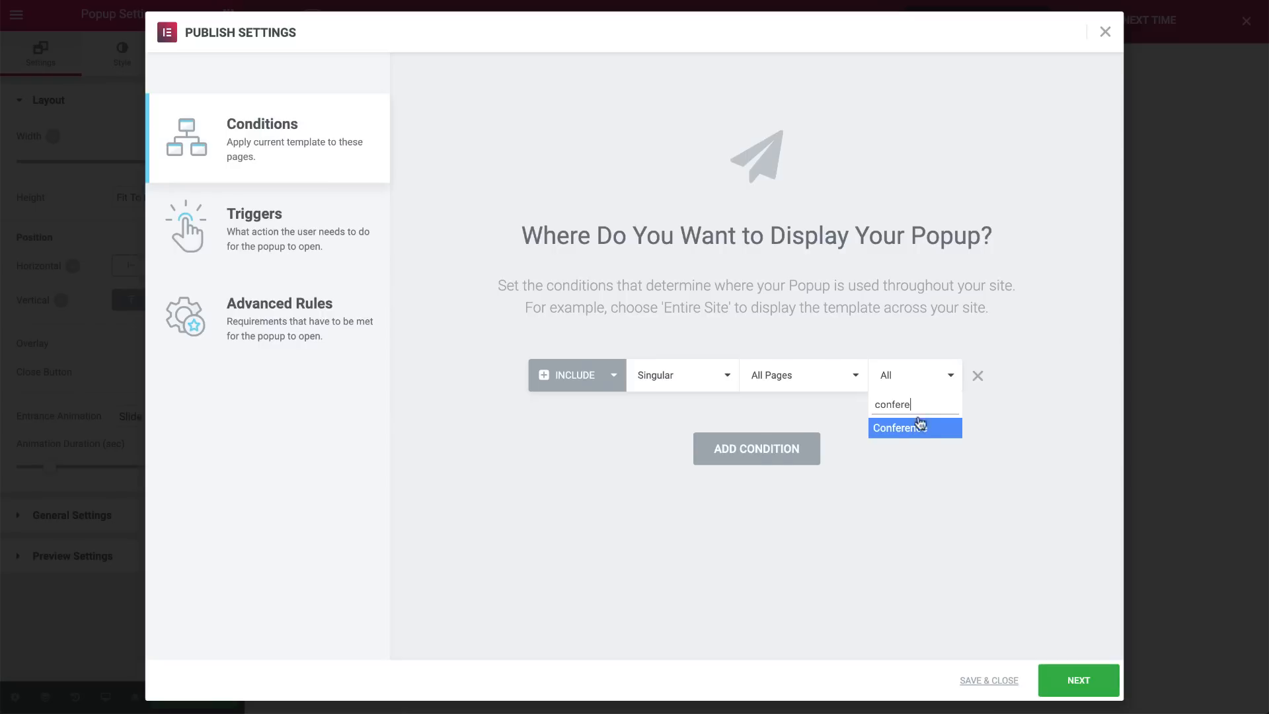
{"action": "left_click", "coordinate": [912, 427]}
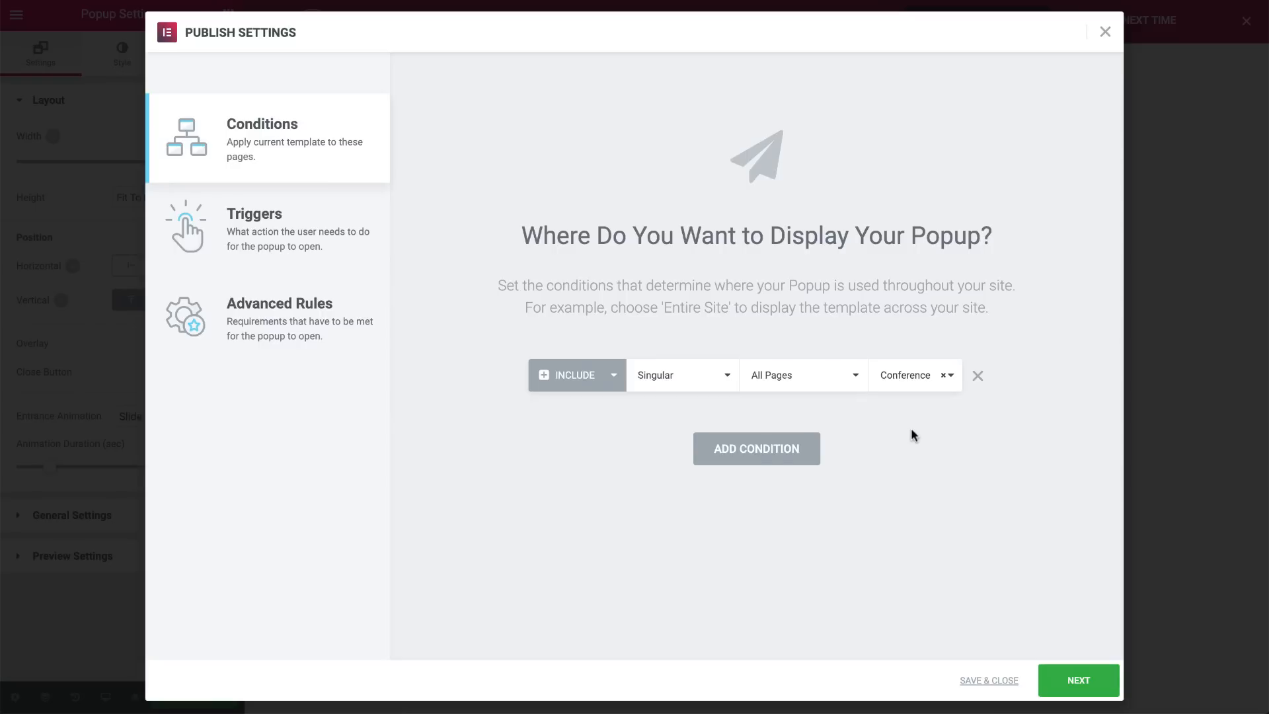
{"action": "left_click", "coordinate": [1079, 680]}
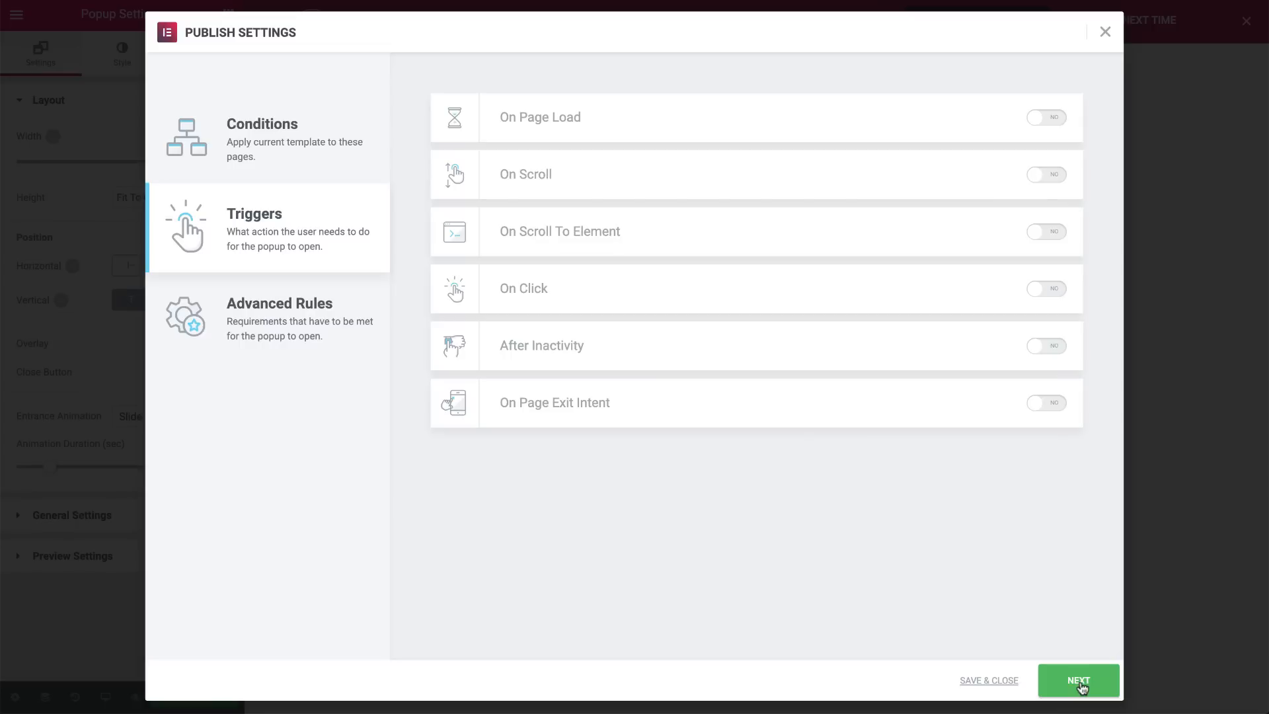
- Turn on the On Scroll To Element trigger and focus its Selector field
{"action": "left_click", "coordinate": [1054, 236]}
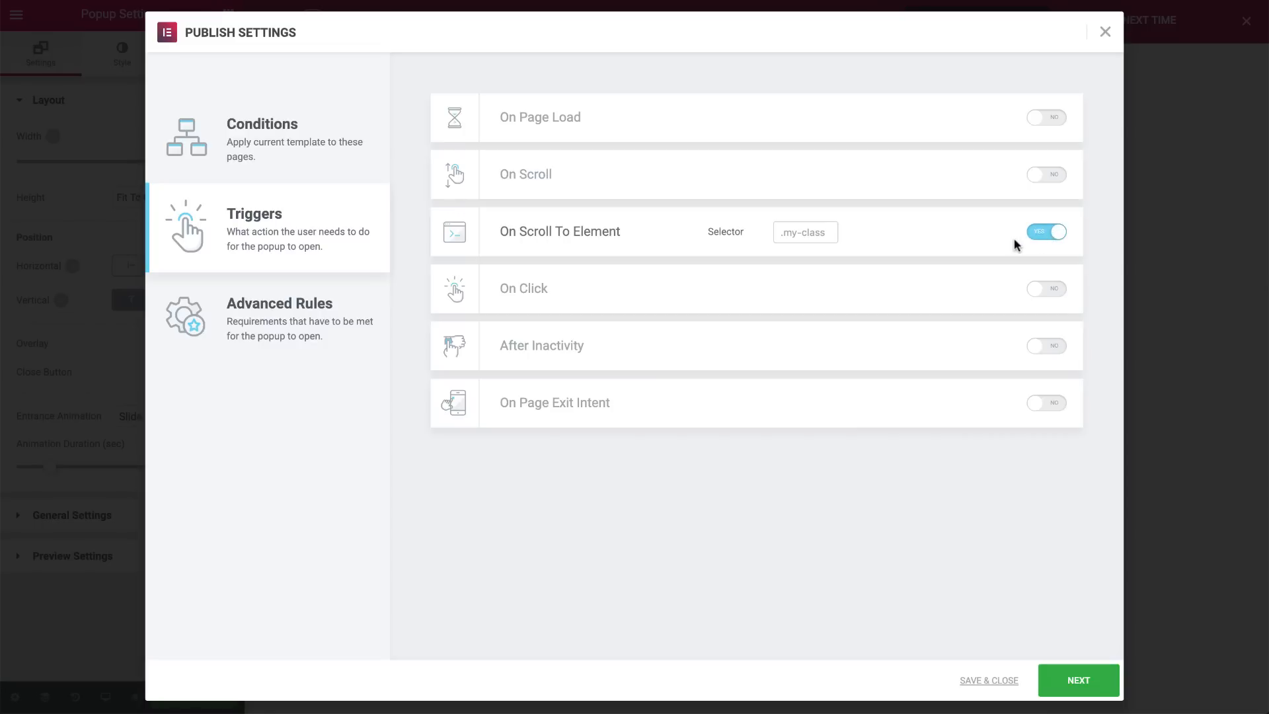
{"action": "left_click", "coordinate": [796, 232]}
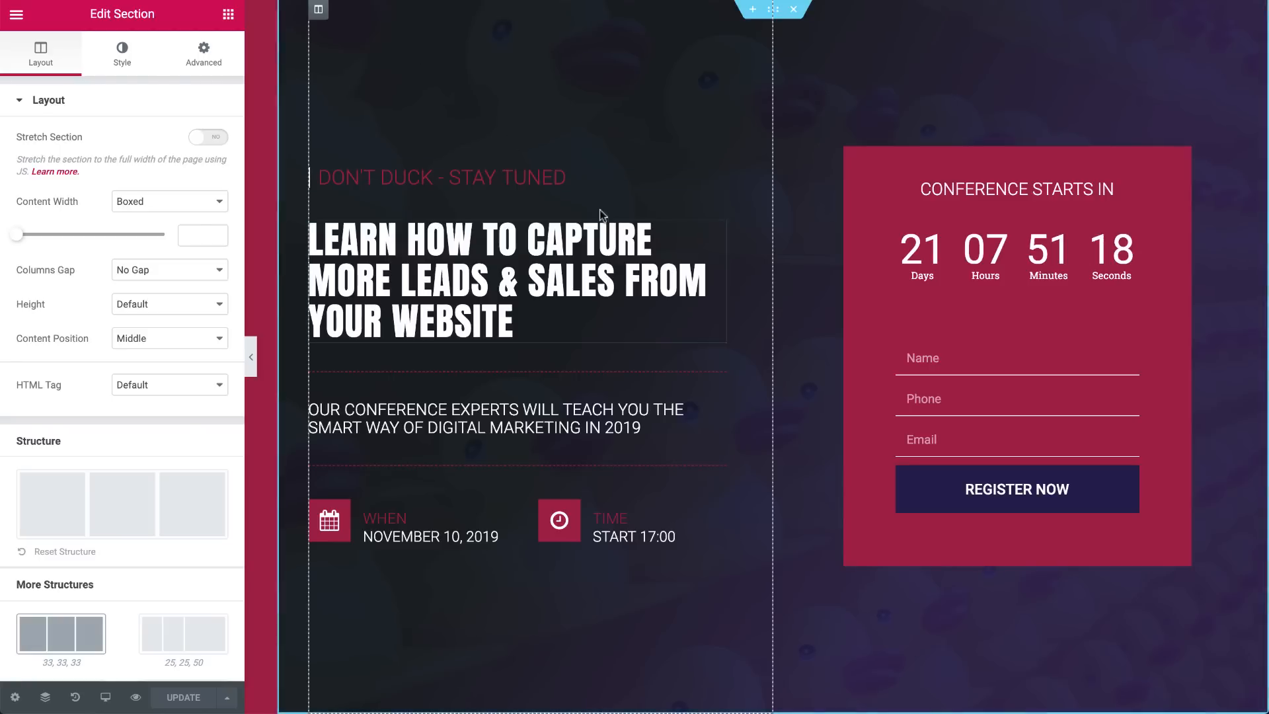
{"action": "scroll", "coordinate": [744, 322], "scroll_direction": "down", "scroll_amount": 5}
{"action": "scroll", "coordinate": [745, 321], "scroll_direction": "down", "scroll_amount": 5}
{"action": "scroll", "coordinate": [743, 321], "scroll_direction": "down", "scroll_amount": 5}
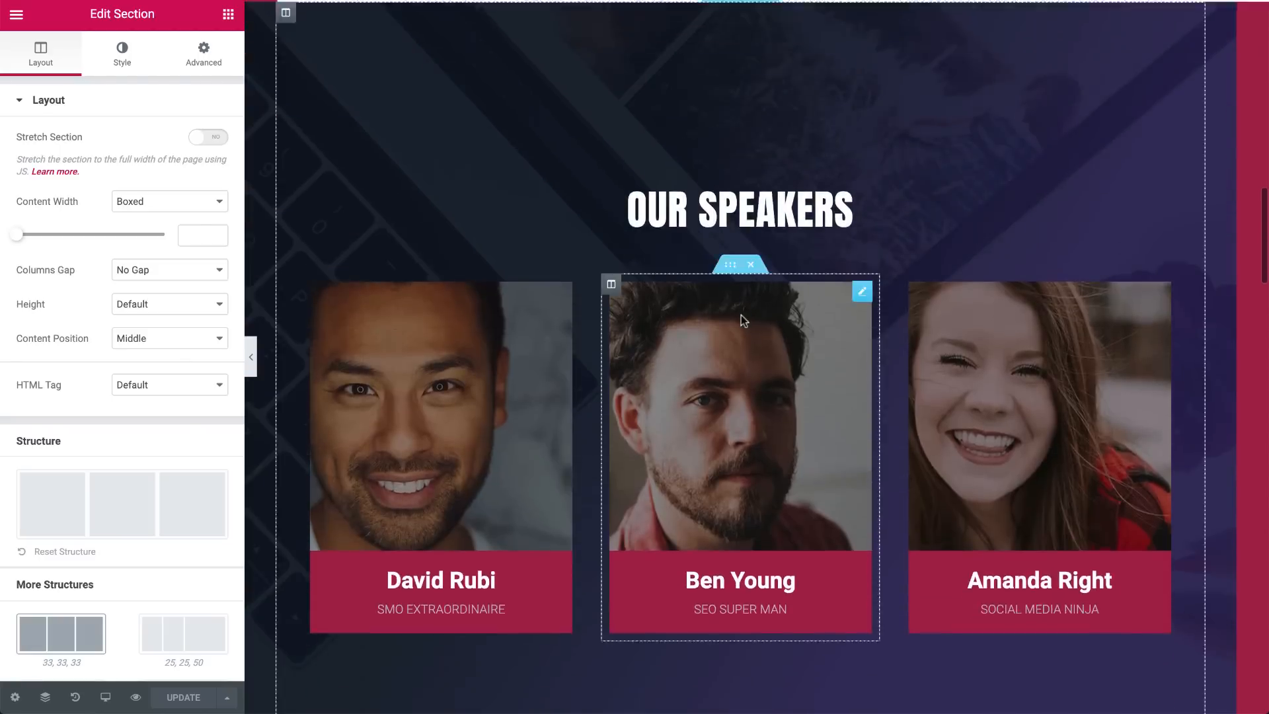
{"action": "scroll", "coordinate": [743, 321], "scroll_direction": "down", "scroll_amount": 5}
{"action": "scroll", "coordinate": [741, 313], "scroll_direction": "down", "scroll_amount": 5}
{"action": "scroll", "coordinate": [741, 313], "scroll_direction": "down", "scroll_amount": 3}
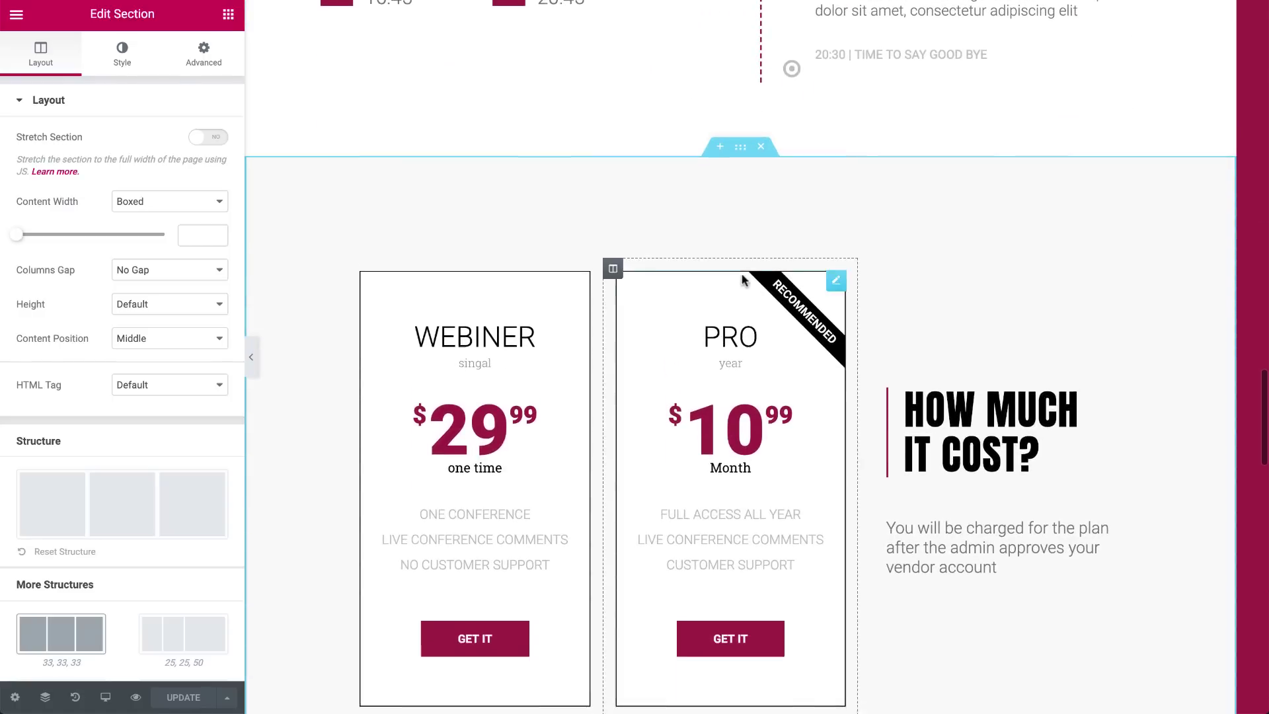
- Copy the 'register' CSS class from the pricing section's Advanced settings
{"action": "left_click", "coordinate": [742, 149]}
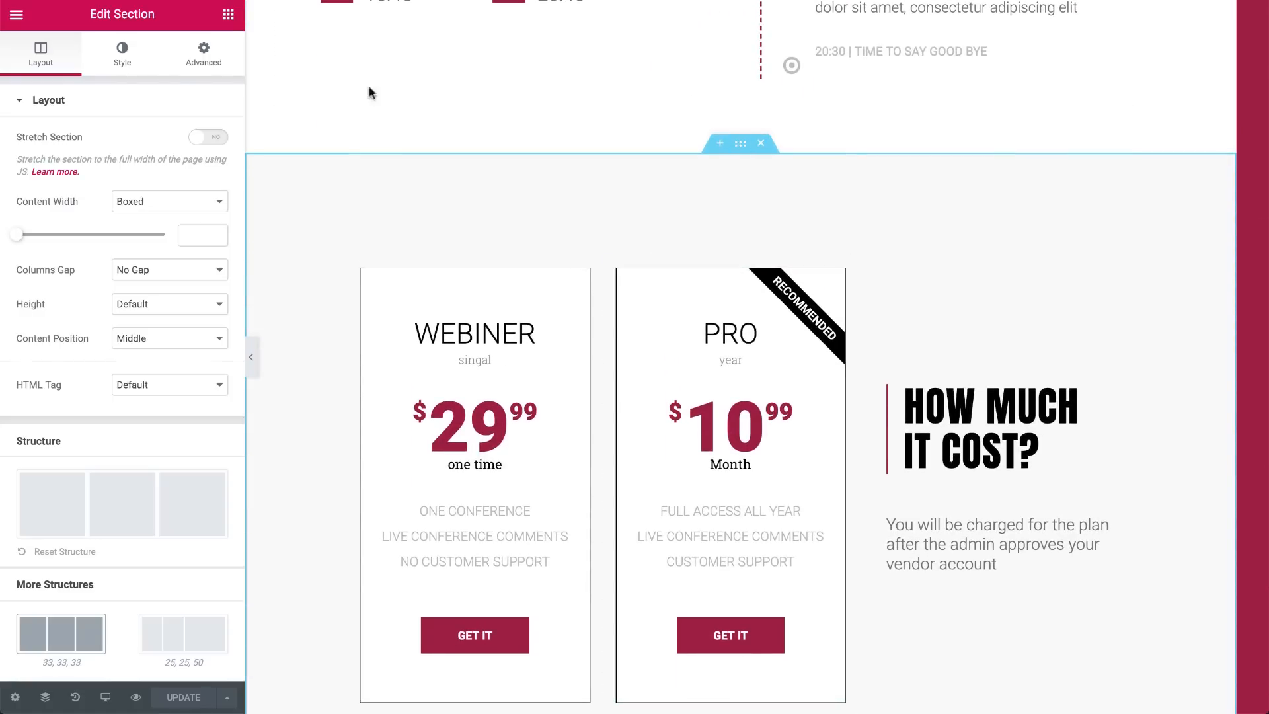
{"action": "left_click", "coordinate": [203, 54]}
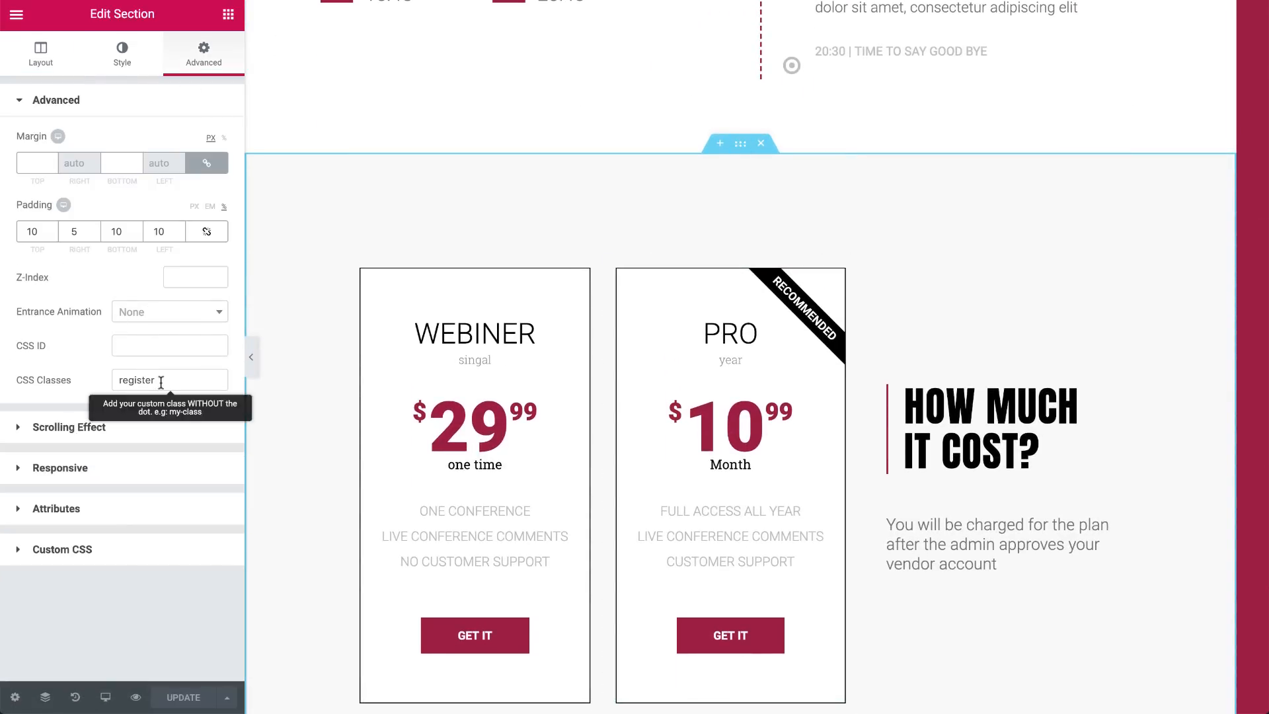
{"action": "double_click", "coordinate": [139, 380]}
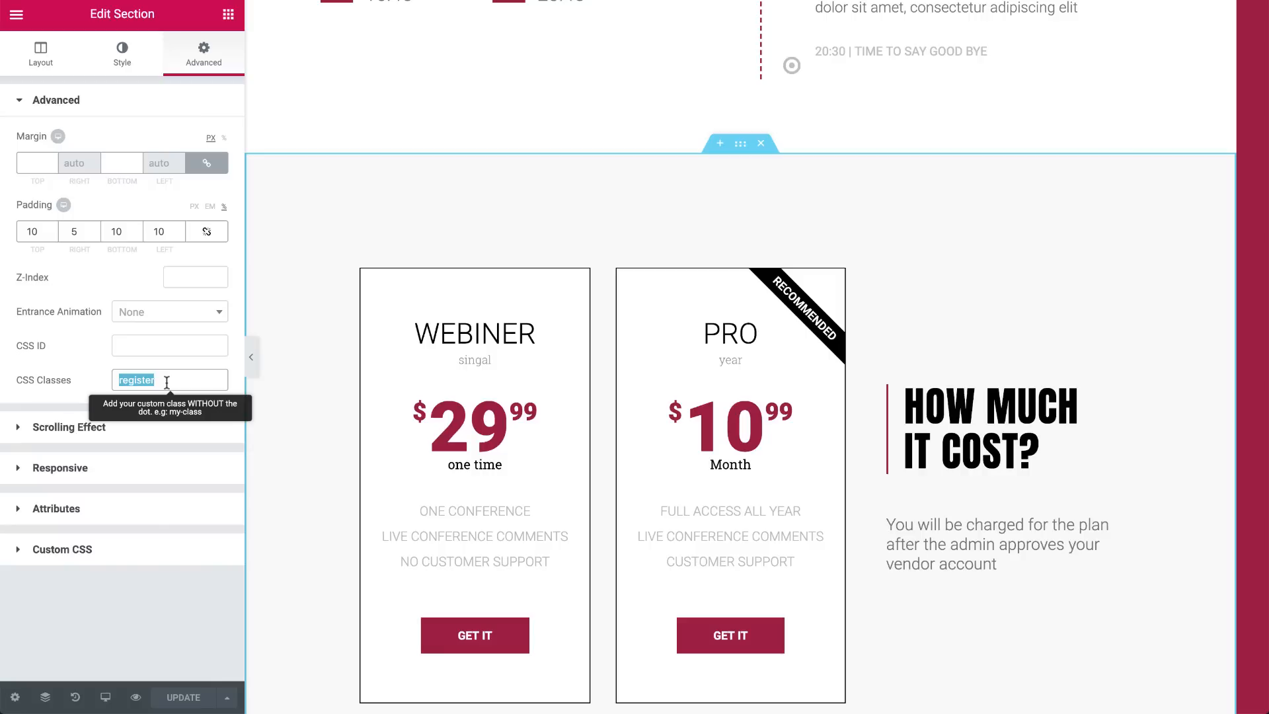
{"action": "left_click", "coordinate": [166, 384]}
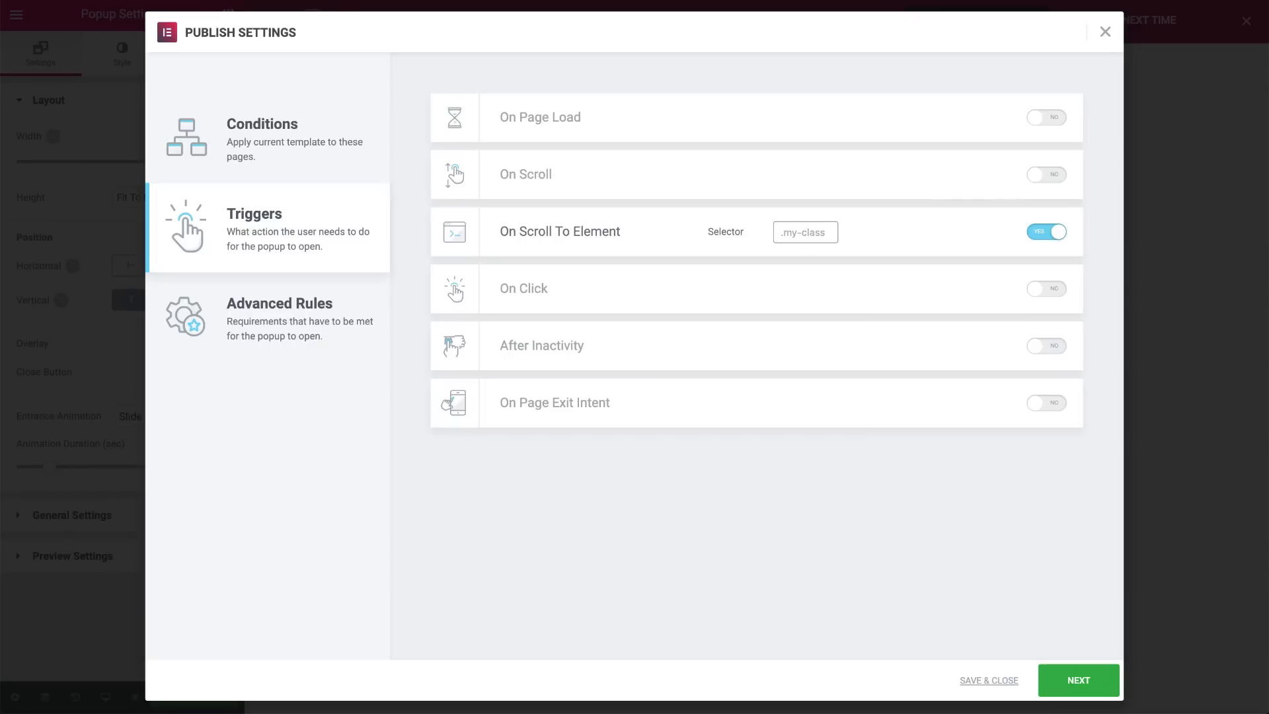
{"action": "type", "text": ".register"}
- Save the popup with its scroll trigger targeting .register and close publish settings
{"action": "left_click", "coordinate": [988, 680]}
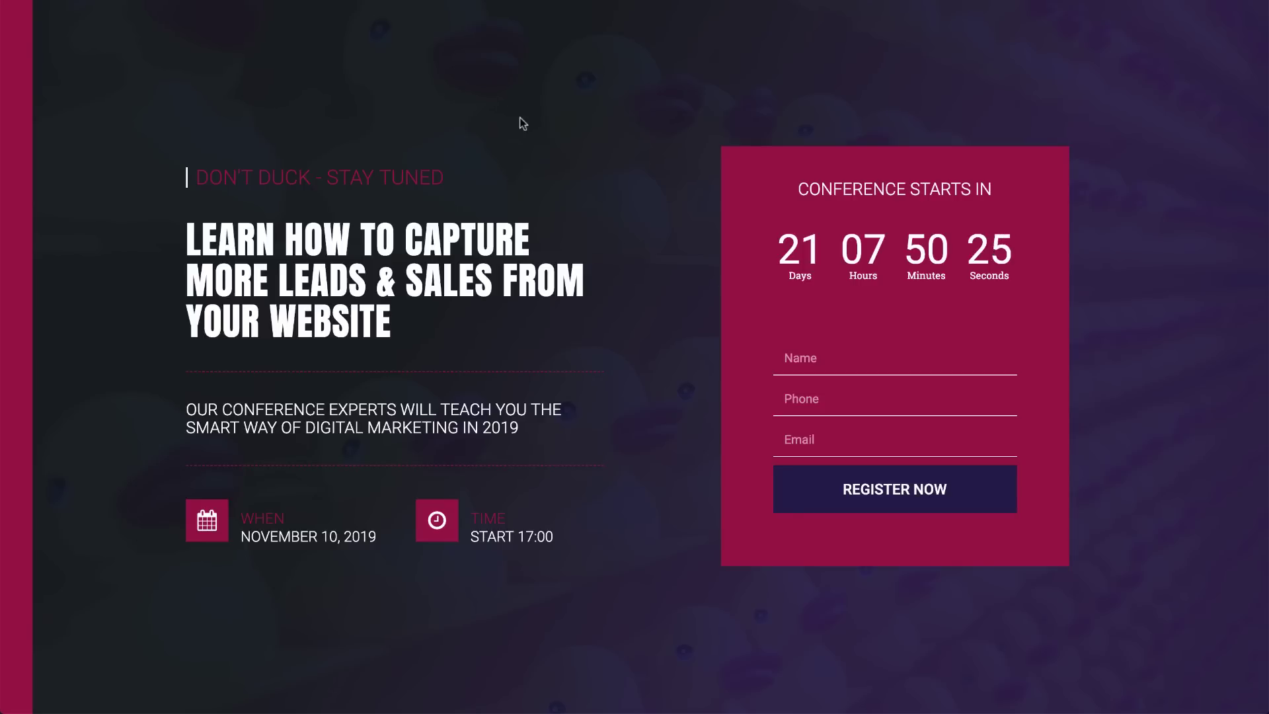
{"action": "scroll", "coordinate": [520, 117], "scroll_direction": "down", "scroll_amount": 4}
{"action": "scroll", "coordinate": [520, 118], "scroll_direction": "down", "scroll_amount": 4}
{"action": "scroll", "coordinate": [520, 117], "scroll_direction": "down", "scroll_amount": 4}
{"action": "scroll", "coordinate": [520, 117], "scroll_direction": "down", "scroll_amount": 3}
{"action": "scroll", "coordinate": [520, 117], "scroll_direction": "down", "scroll_amount": 4}
{"action": "scroll", "coordinate": [520, 117], "scroll_direction": "down", "scroll_amount": 3}
{"action": "scroll", "coordinate": [520, 117], "scroll_direction": "down", "scroll_amount": 4}
{"action": "scroll", "coordinate": [520, 117], "scroll_direction": "down", "scroll_amount": 2}
{"action": "scroll", "coordinate": [521, 123], "scroll_direction": "down", "scroll_amount": 1}
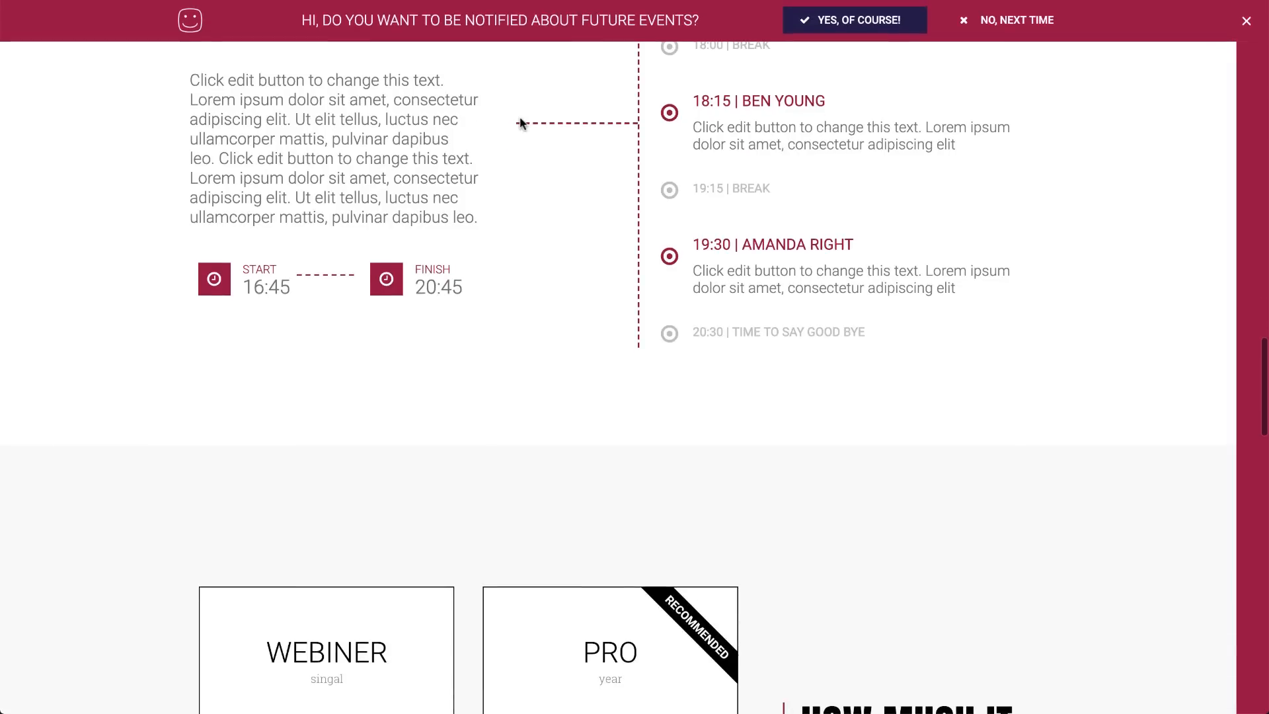
{"action": "scroll", "coordinate": [521, 123], "scroll_direction": "up", "scroll_amount": 2}
{"action": "scroll", "coordinate": [521, 123], "scroll_direction": "up", "scroll_amount": 2}
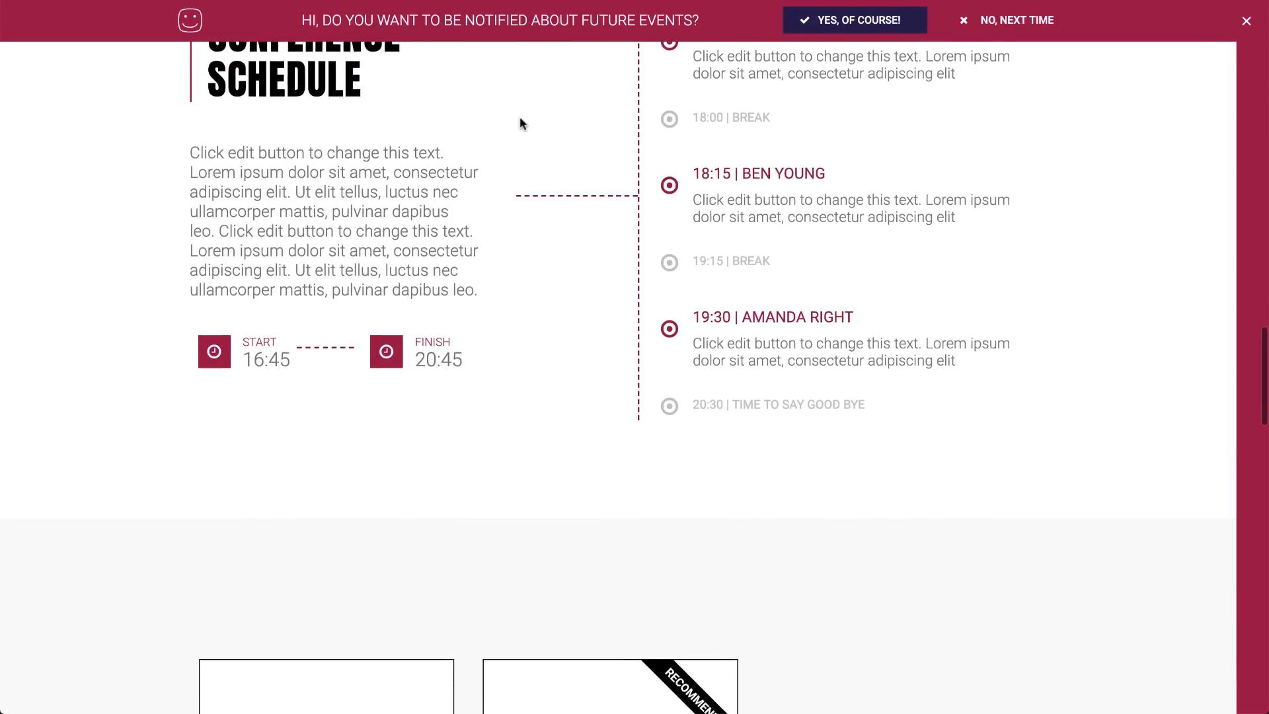
{"action": "scroll", "coordinate": [519, 116], "scroll_direction": "down", "scroll_amount": 1}
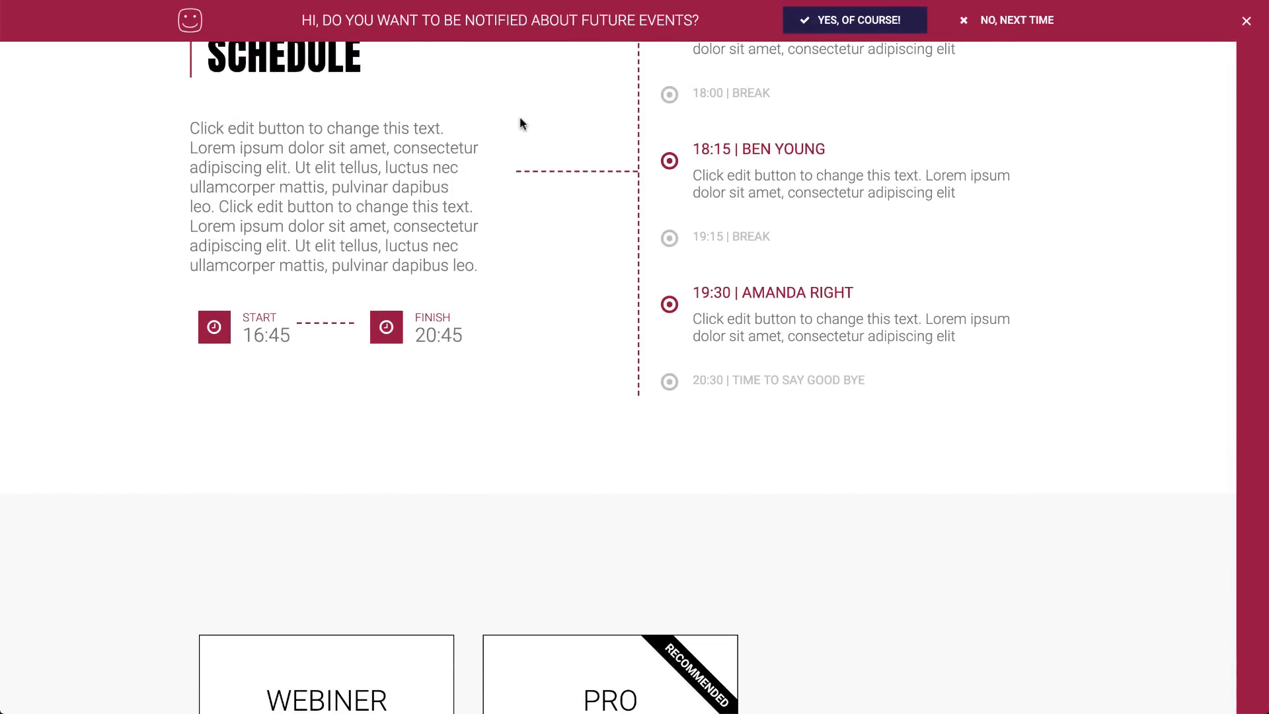
{"action": "scroll", "coordinate": [833, 74], "scroll_direction": "up", "scroll_amount": 2}
{"action": "scroll", "coordinate": [833, 73], "scroll_direction": "up", "scroll_amount": 1}
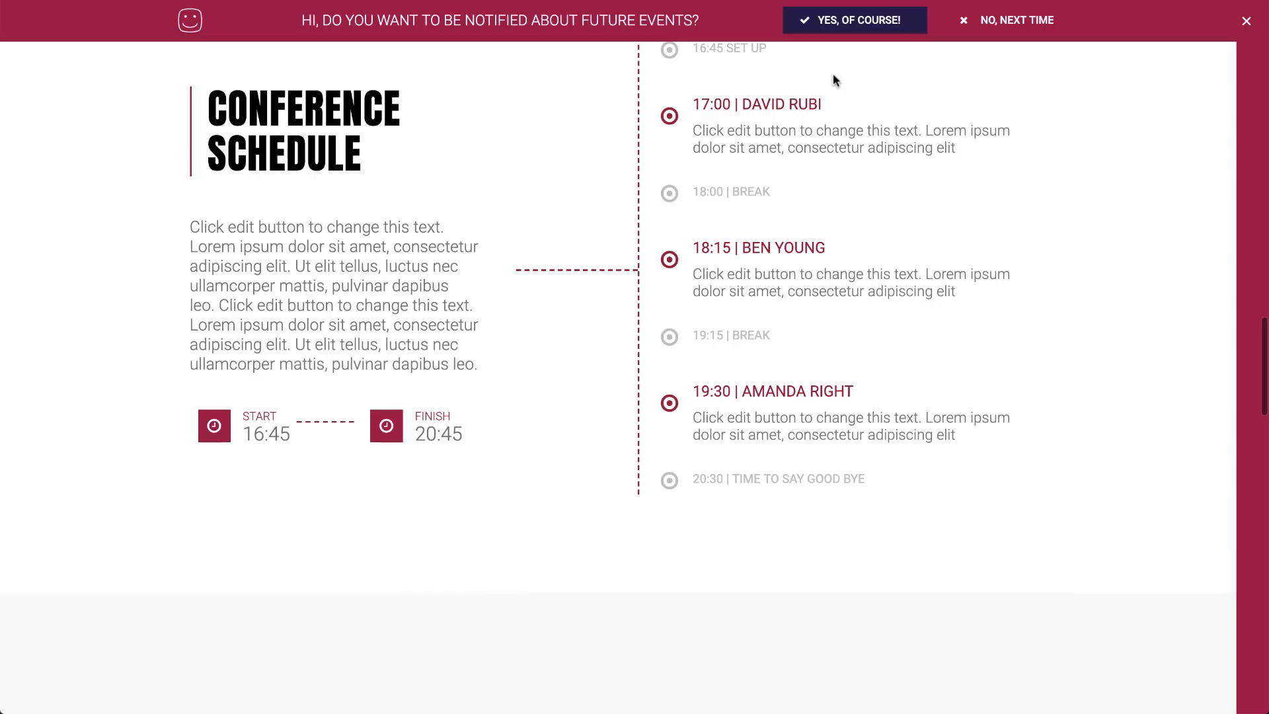
- Accept the notification bar on the live page to see it turn into the email form
{"action": "left_click", "coordinate": [857, 29]}
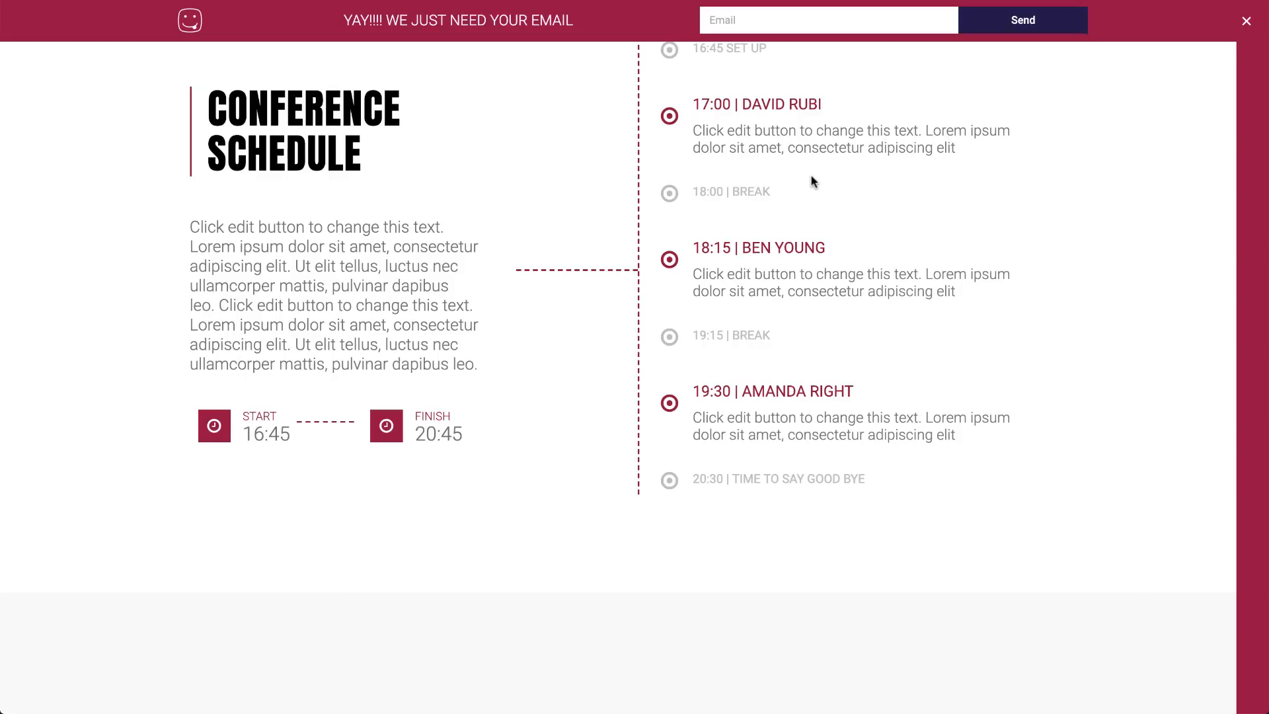
- Create a new popup named form and insert the saved Form Popup template from My Templates
{"action": "key", "text": "ctrl+e"}
{"action": "type", "text": "add new"}
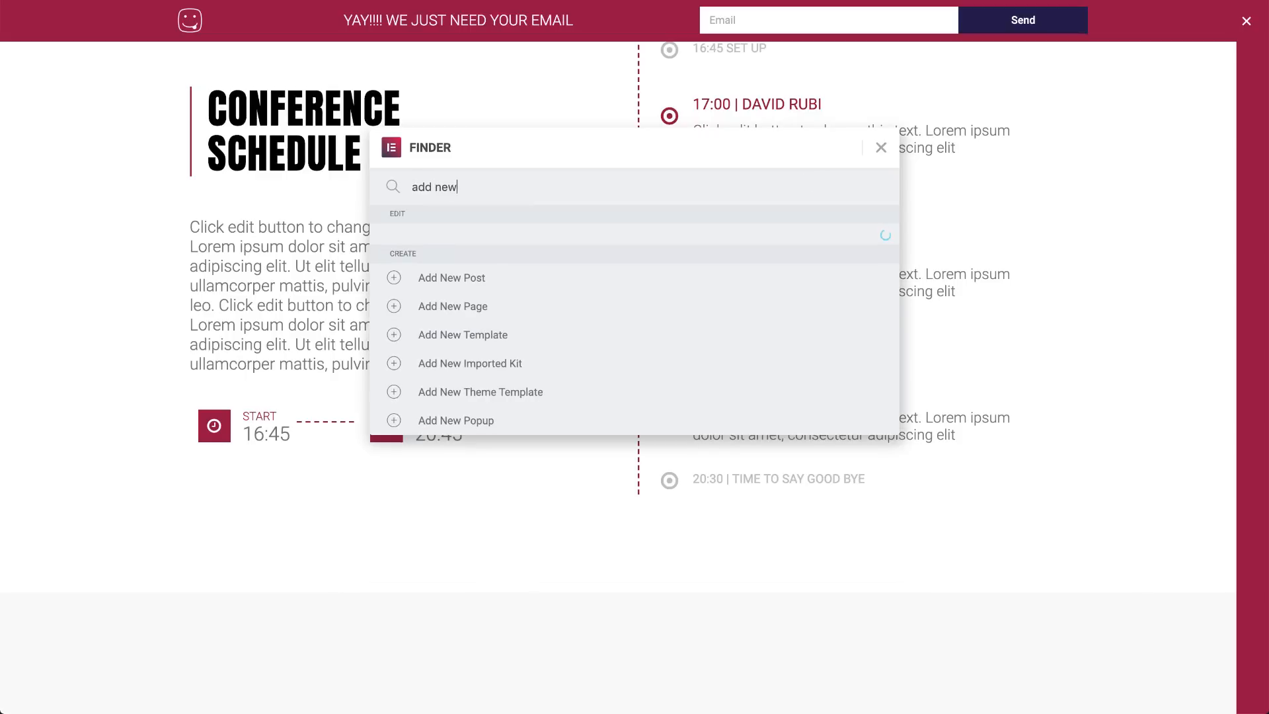
{"action": "type", "text": " pop"}
{"action": "left_click", "coordinate": [454, 235]}
{"action": "type", "text": "form"}
{"action": "left_click", "coordinate": [773, 476]}
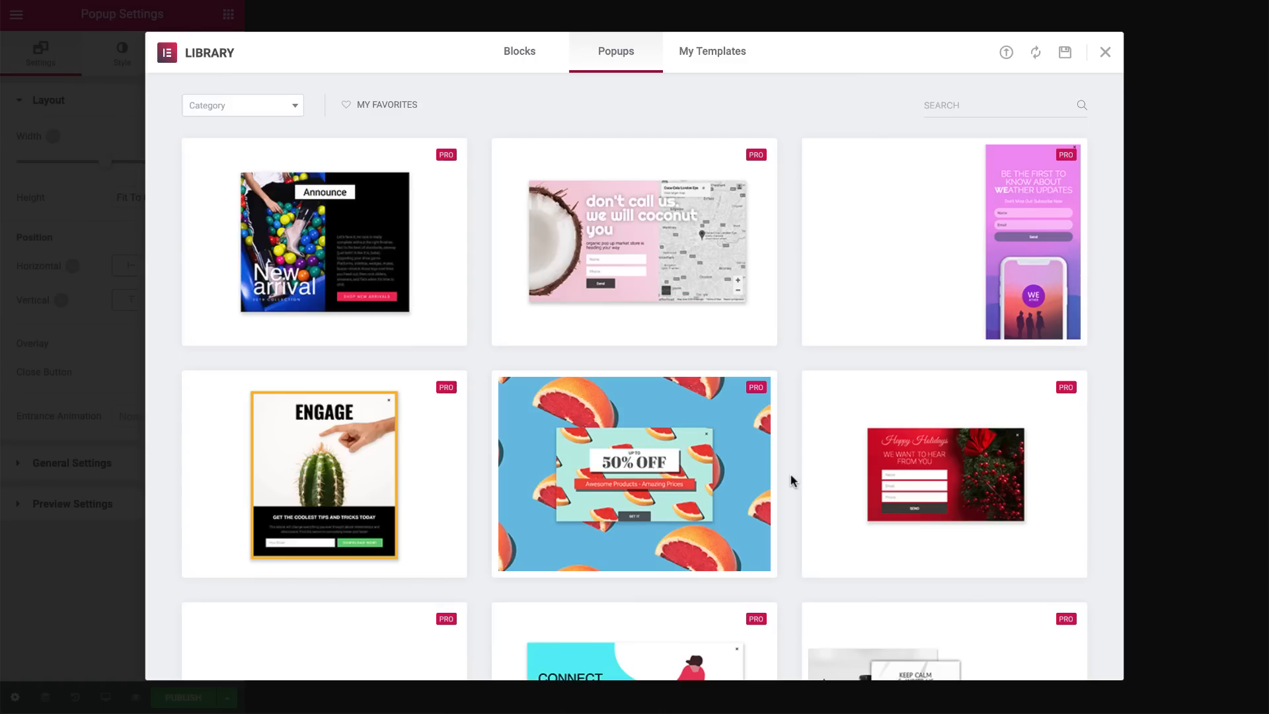
{"action": "left_click", "coordinate": [738, 53]}
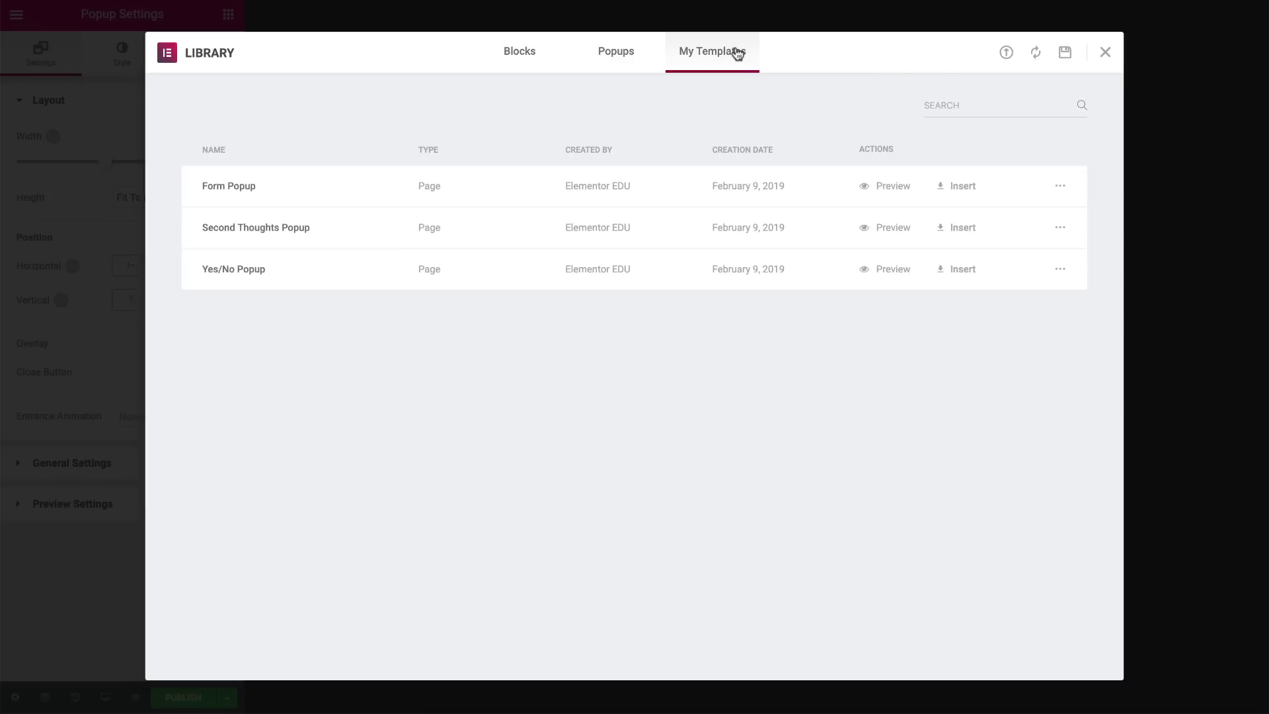
{"action": "left_click", "coordinate": [957, 185]}
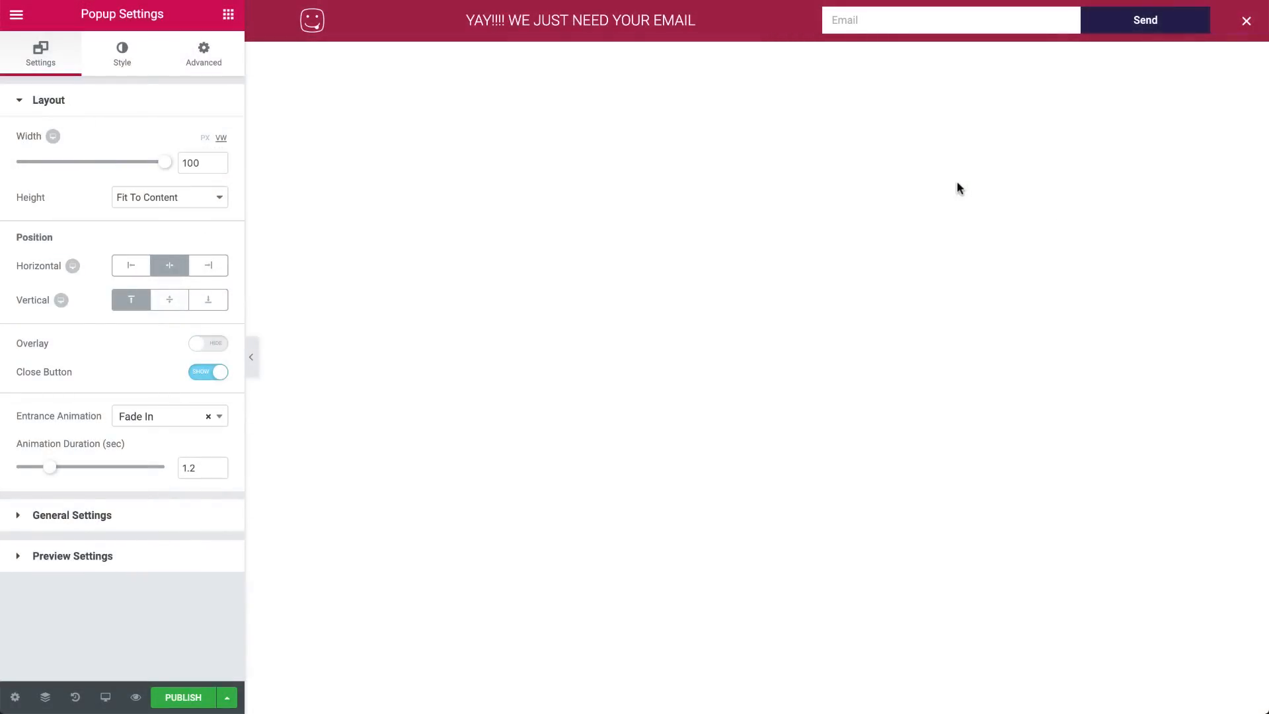
- Keep the form popup's Fade In entrance animation after trying the overlay, then show its advanced options
{"action": "left_click", "coordinate": [204, 347]}
{"action": "left_click", "coordinate": [157, 417]}
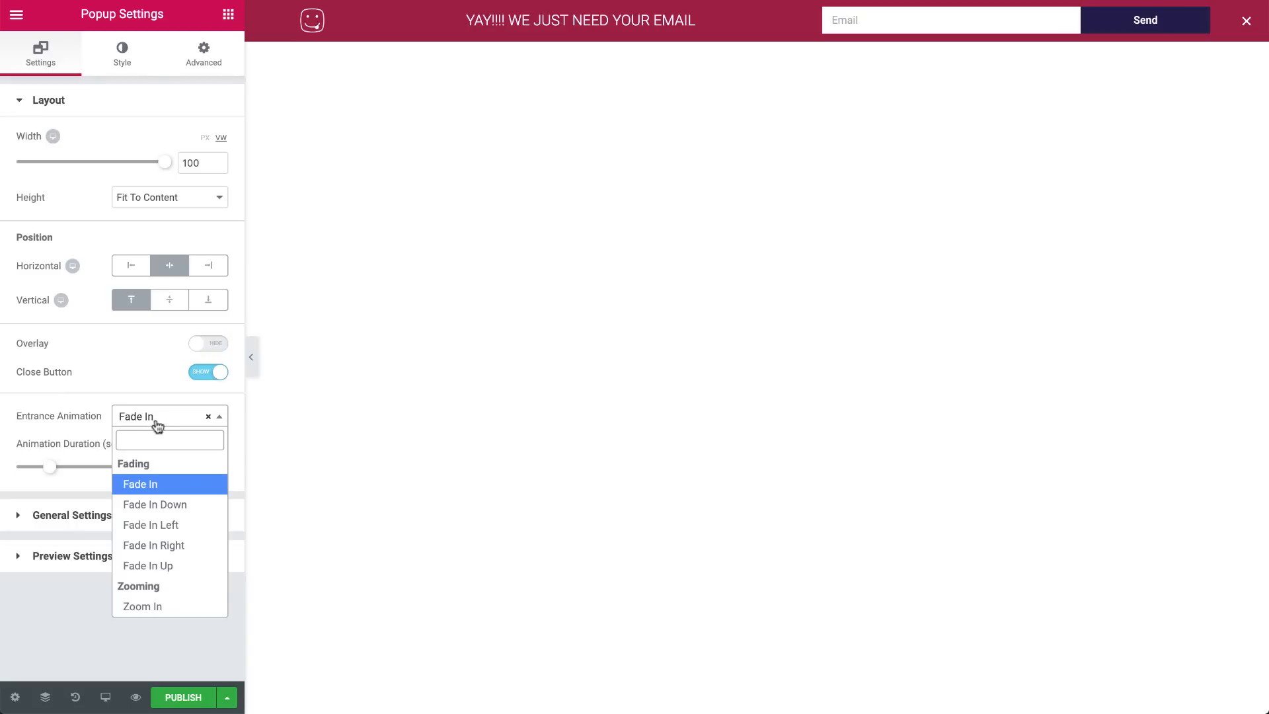
{"action": "left_click", "coordinate": [157, 487]}
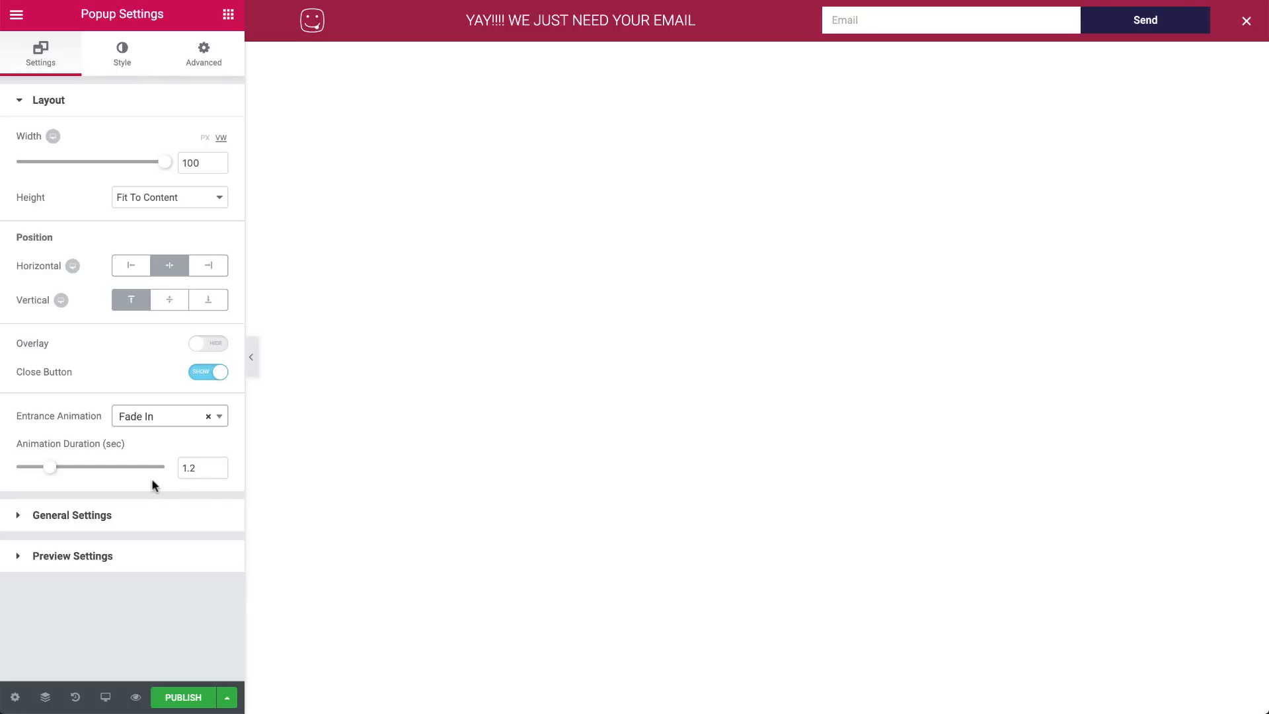
{"action": "left_click", "coordinate": [203, 55]}
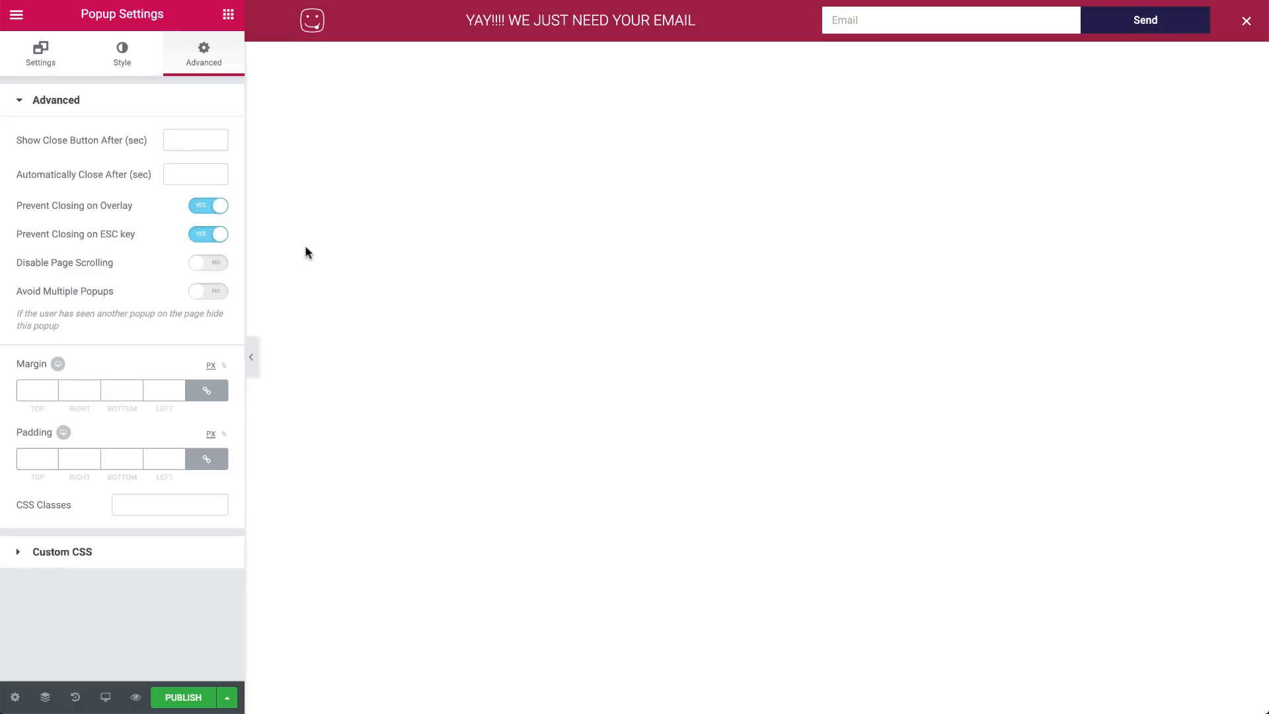
- Publish the form popup with no display conditions and close the publish settings
{"action": "left_click", "coordinate": [183, 697]}
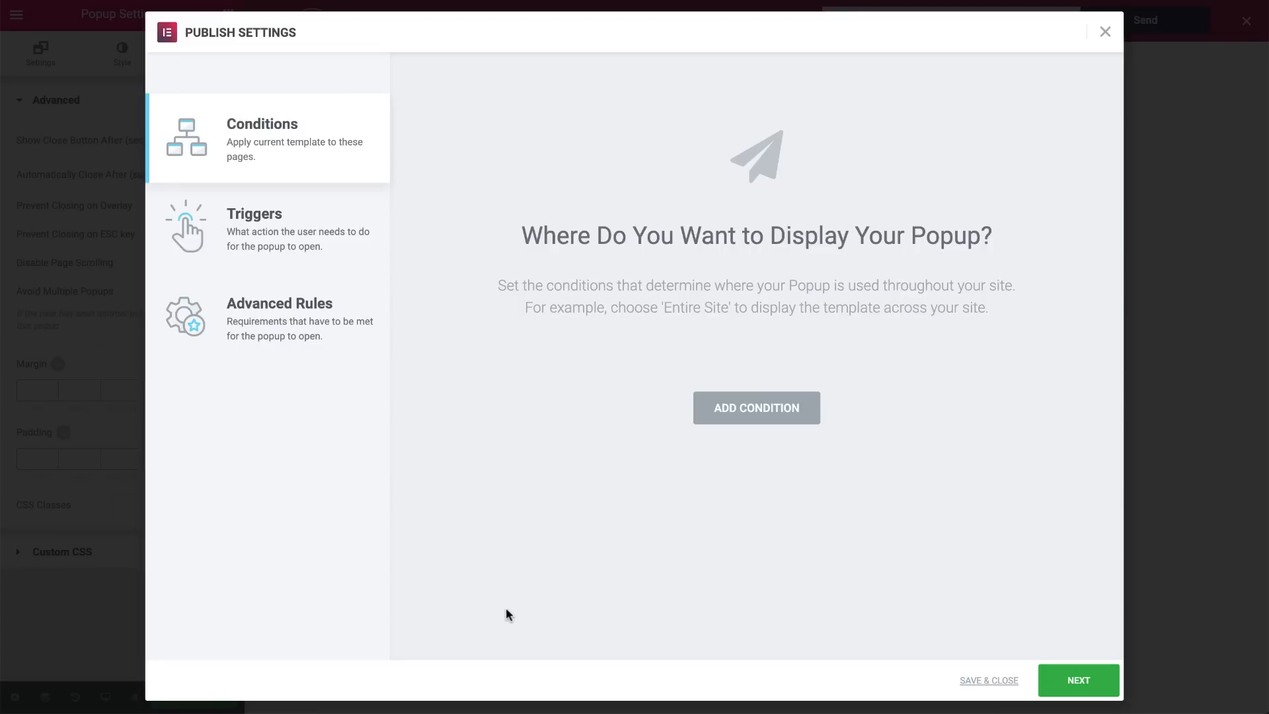
{"action": "left_click", "coordinate": [989, 681]}
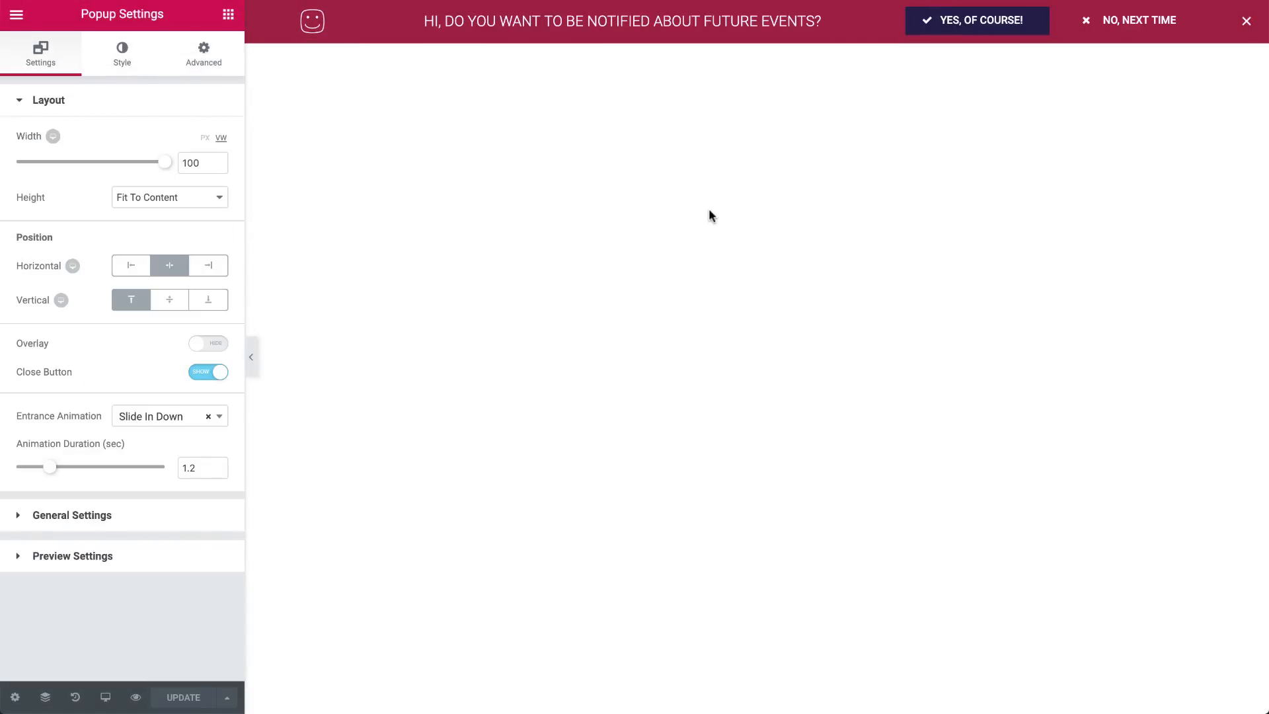
- Give the Yes, of course! button a popup link with the Open Popup action
{"action": "left_click", "coordinate": [968, 22]}
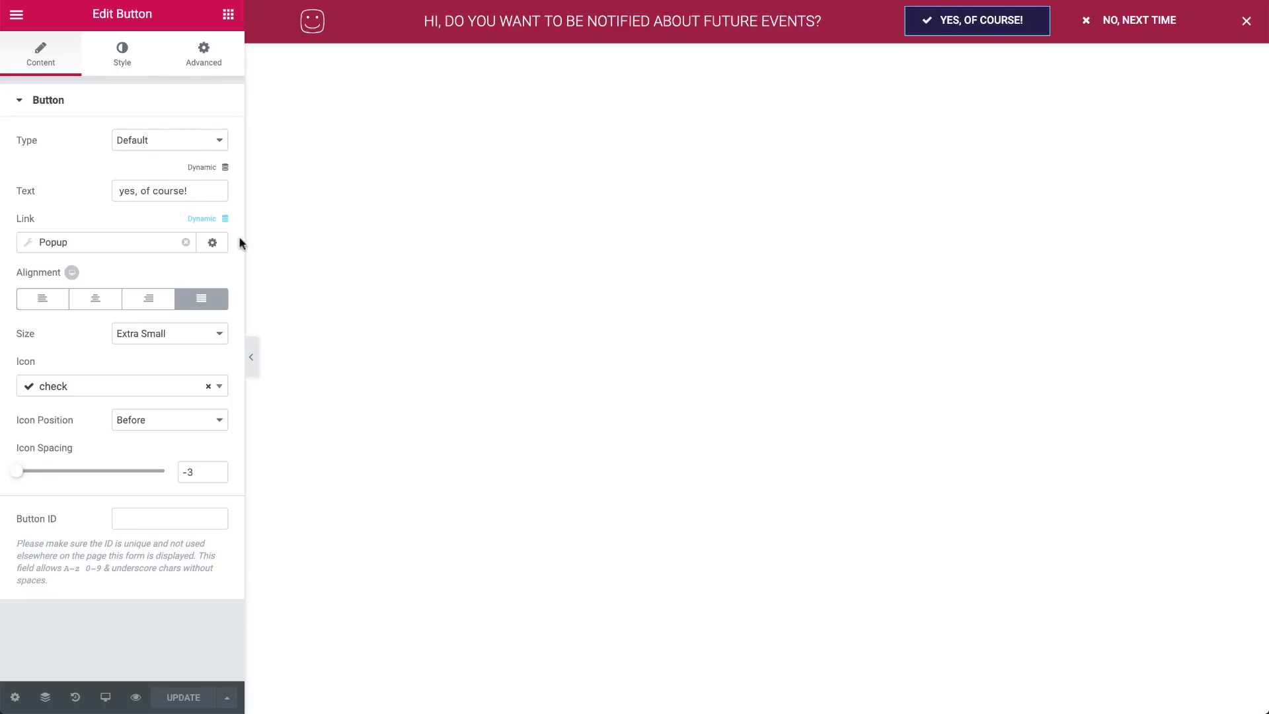
{"action": "left_click", "coordinate": [203, 219]}
{"action": "scroll", "coordinate": [109, 366], "scroll_direction": "down", "scroll_amount": 3}
{"action": "scroll", "coordinate": [99, 368], "scroll_direction": "down", "scroll_amount": 3}
{"action": "left_click", "coordinate": [59, 385]}
{"action": "left_click", "coordinate": [68, 243]}
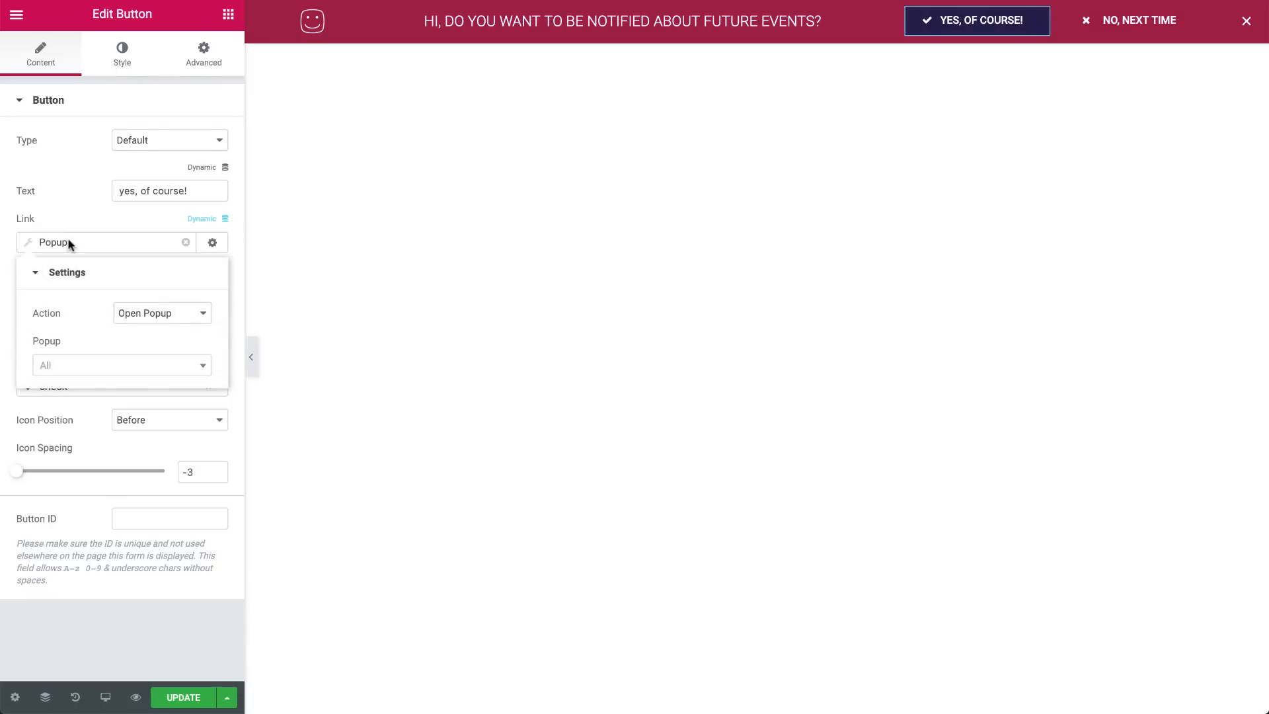
{"action": "left_click", "coordinate": [155, 313]}
{"action": "left_click", "coordinate": [150, 313]}
- Target the link at Form Popup and update the yes/no bar popup
{"action": "left_click", "coordinate": [104, 367]}
{"action": "type", "text": "form"}
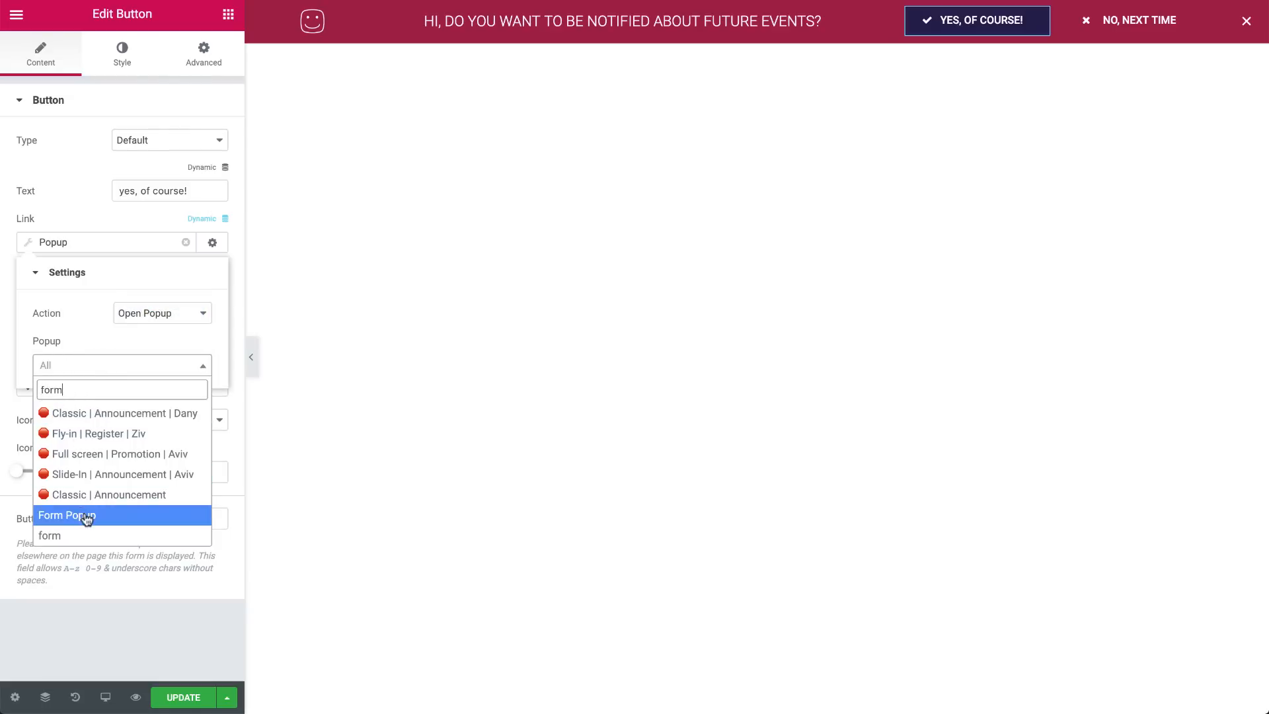
{"action": "left_click", "coordinate": [84, 516]}
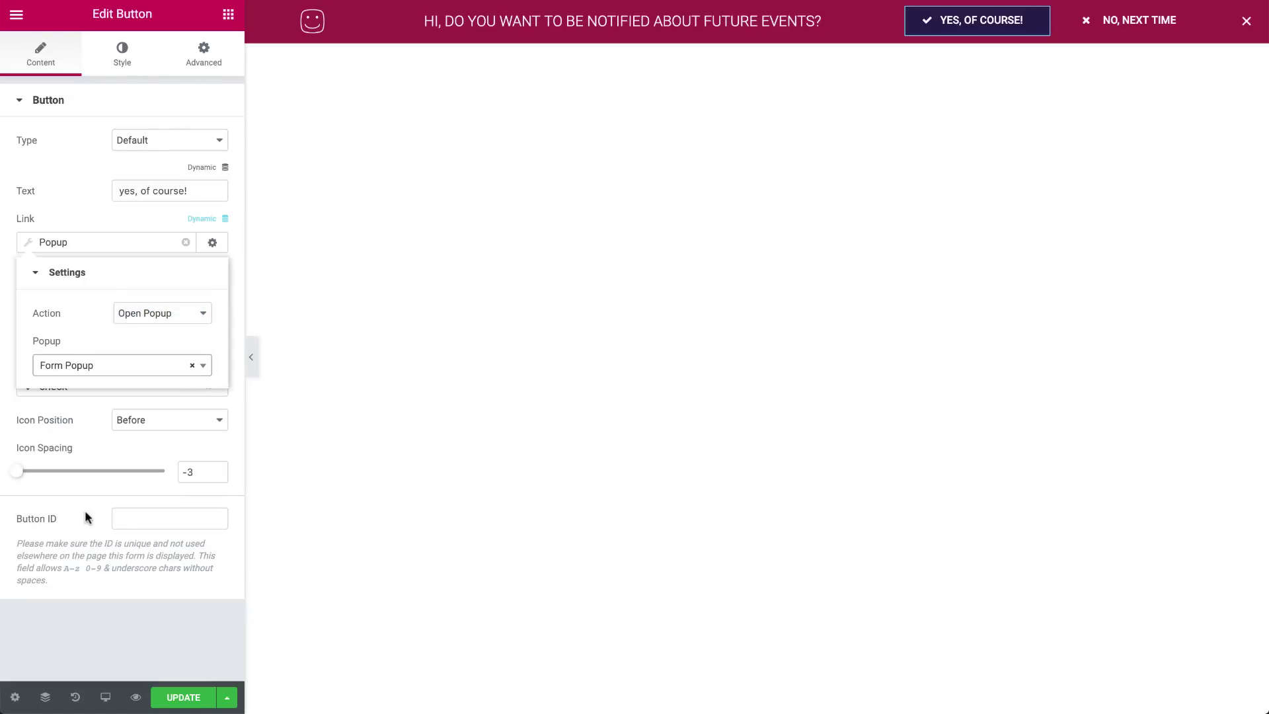
{"action": "left_click", "coordinate": [182, 697]}
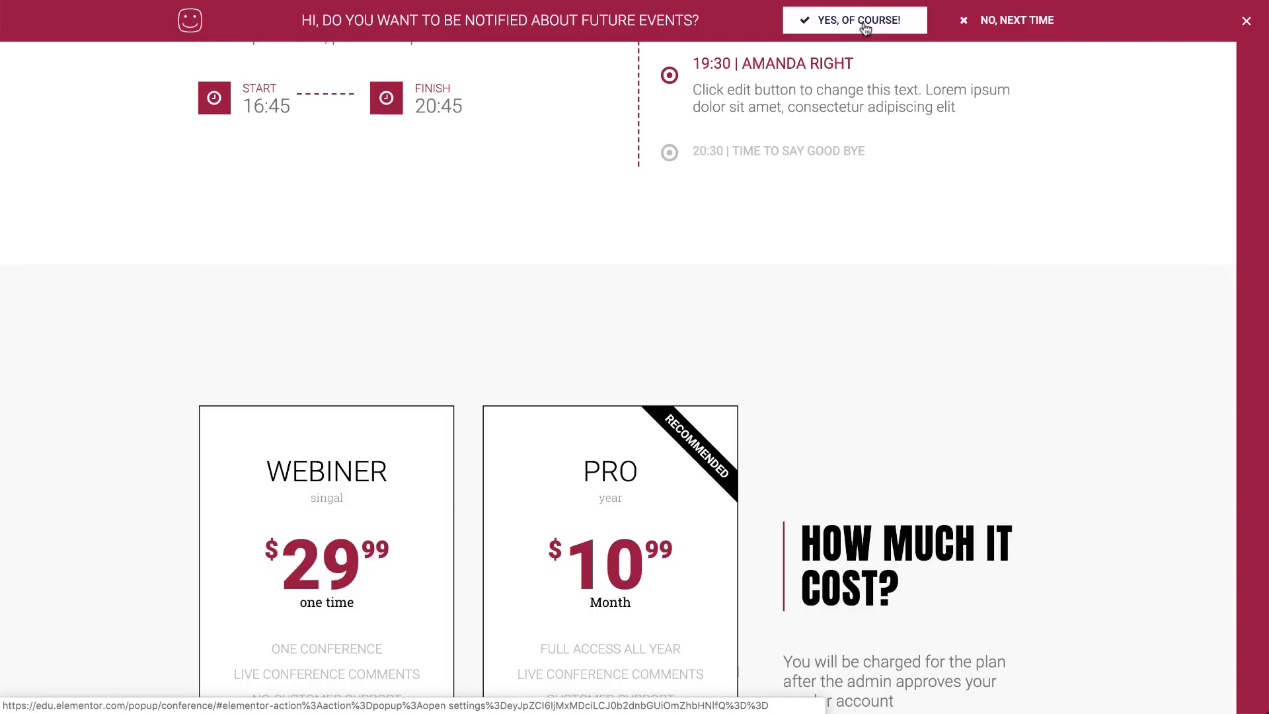
- Answer YES, OF COURSE! on the live bar to bring up the email form bar
{"action": "left_click", "coordinate": [865, 28]}
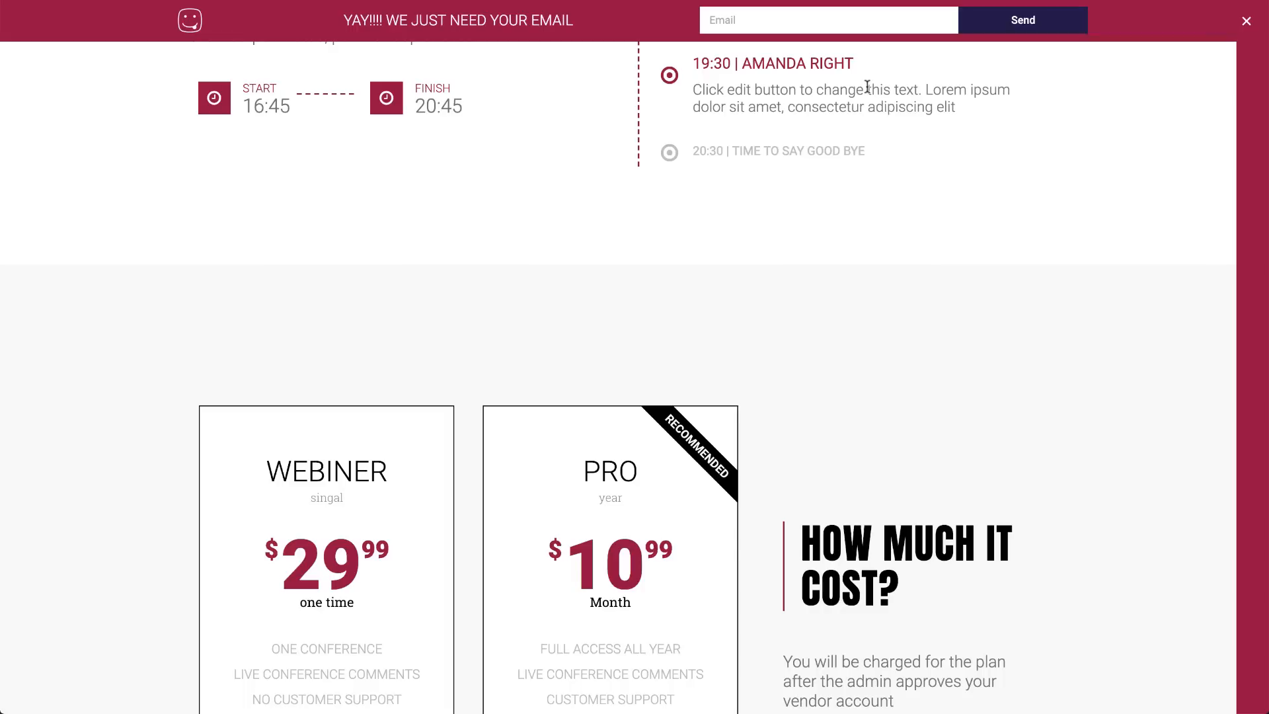
- Create a new popup template named second thoughts via the Finder
{"action": "key", "text": "ctrl+e"}
{"action": "type", "text": "add new pop"}
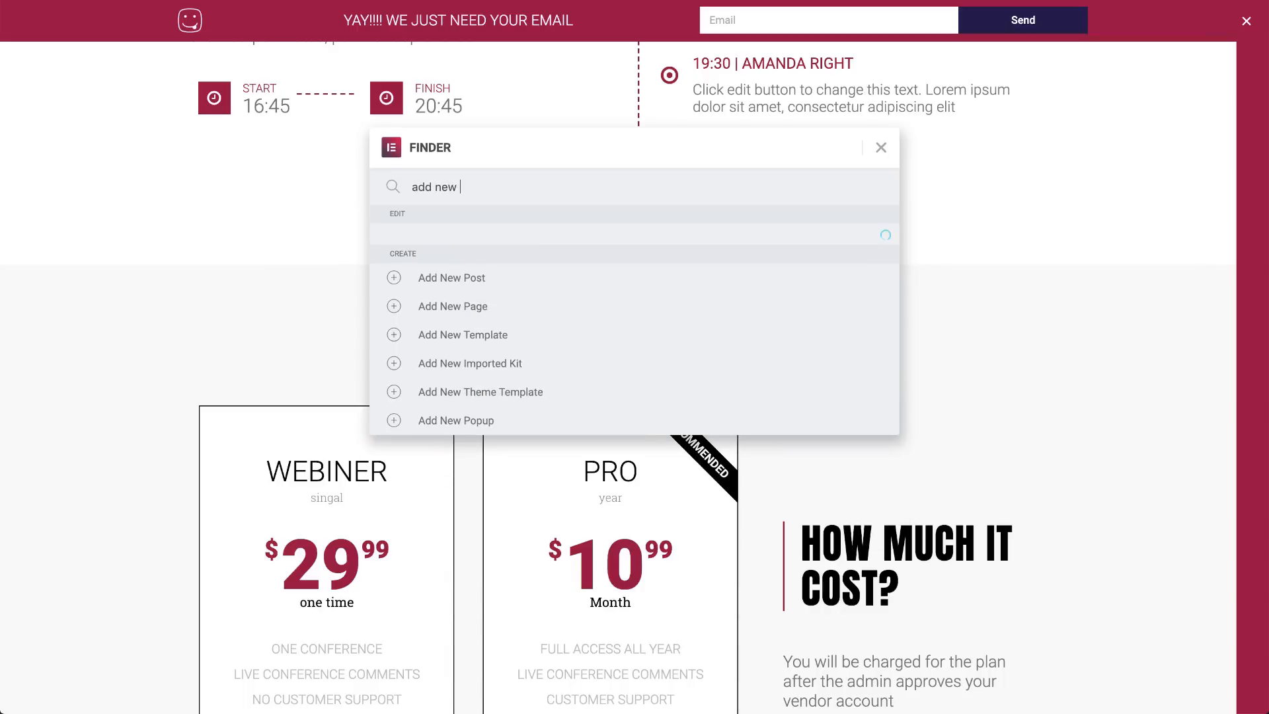
{"action": "left_click", "coordinate": [483, 238]}
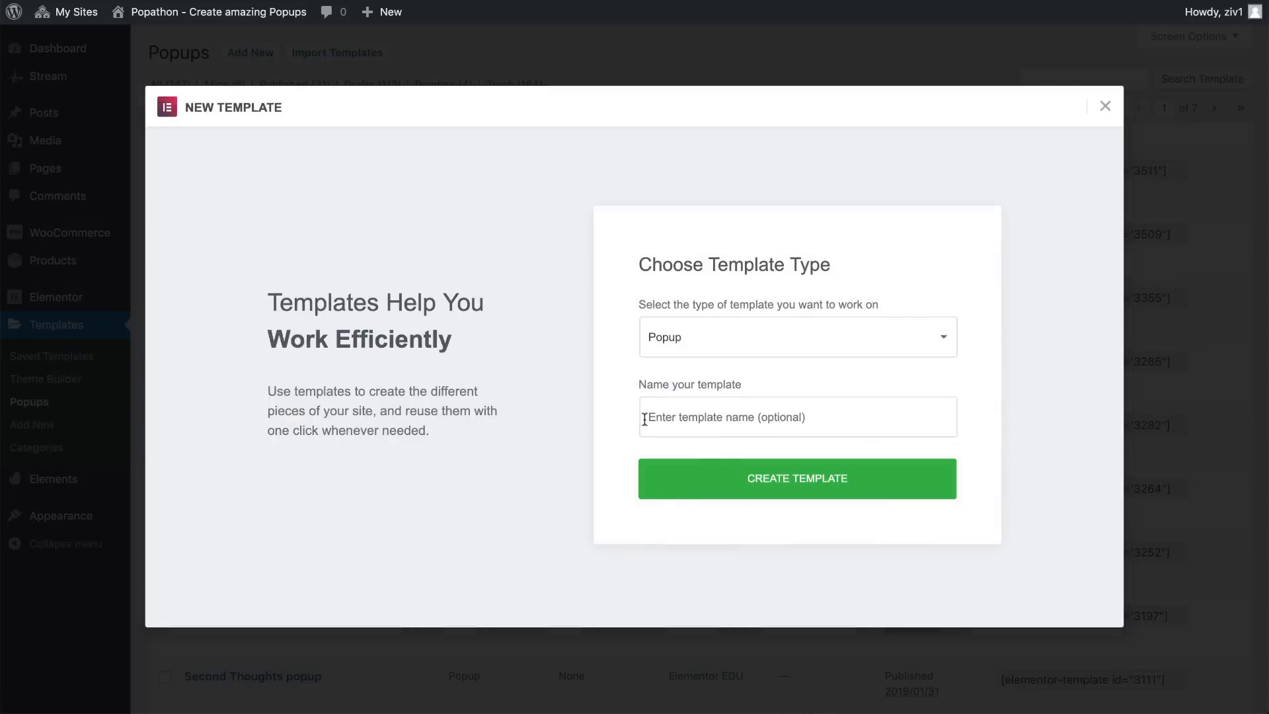
{"action": "left_click", "coordinate": [723, 423]}
{"action": "type", "text": "second thoughts"}
{"action": "left_click", "coordinate": [814, 487]}
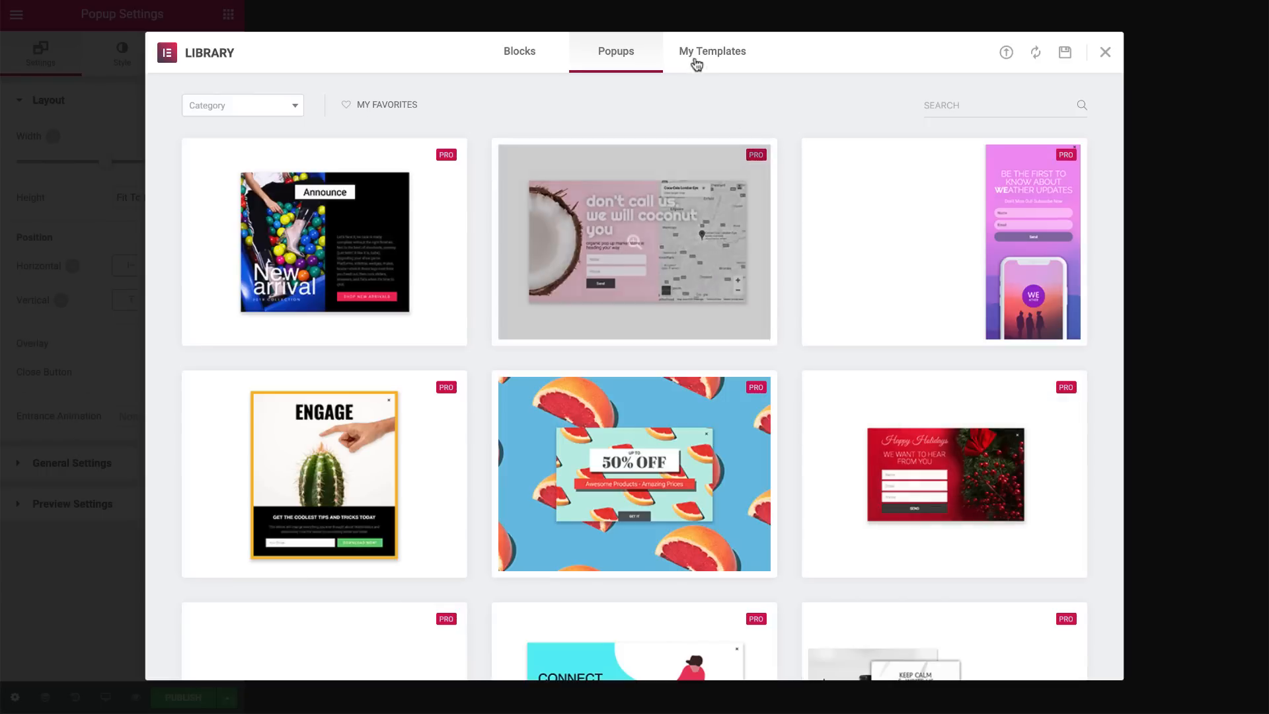
- Insert the saved Second Thoughts Popup design from My Templates
{"action": "left_click", "coordinate": [712, 51]}
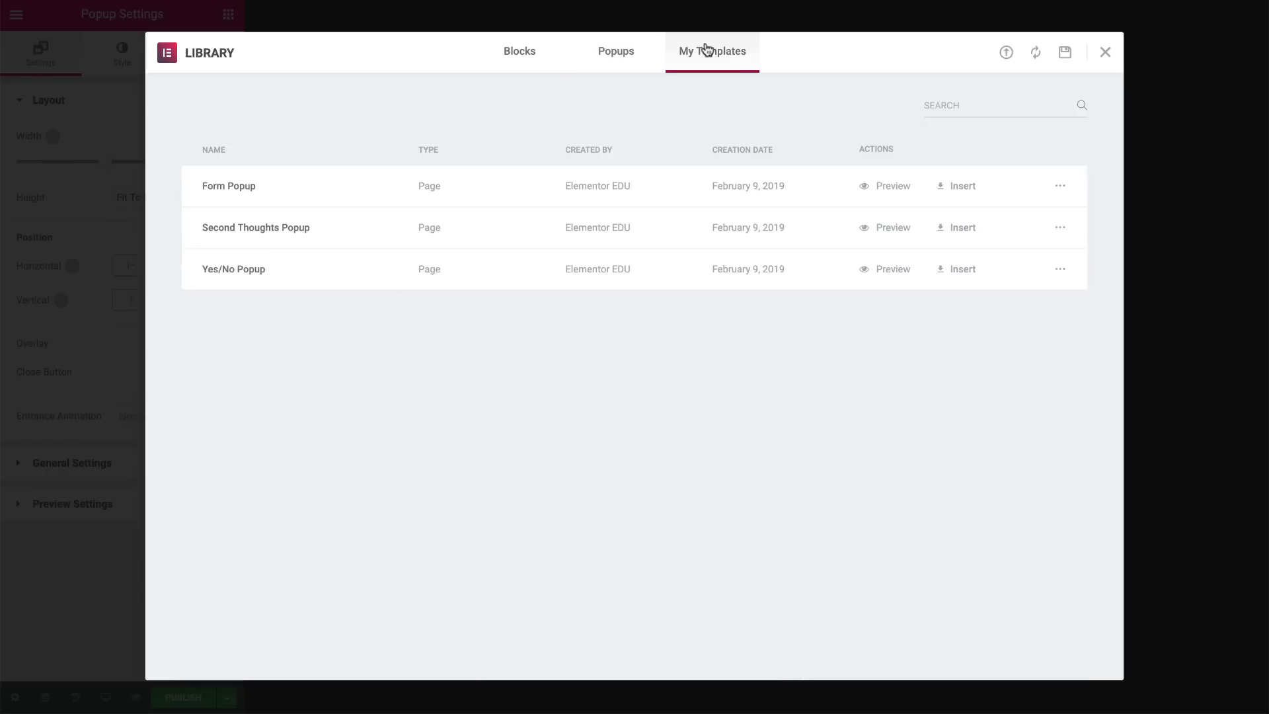
{"action": "left_click", "coordinate": [957, 227]}
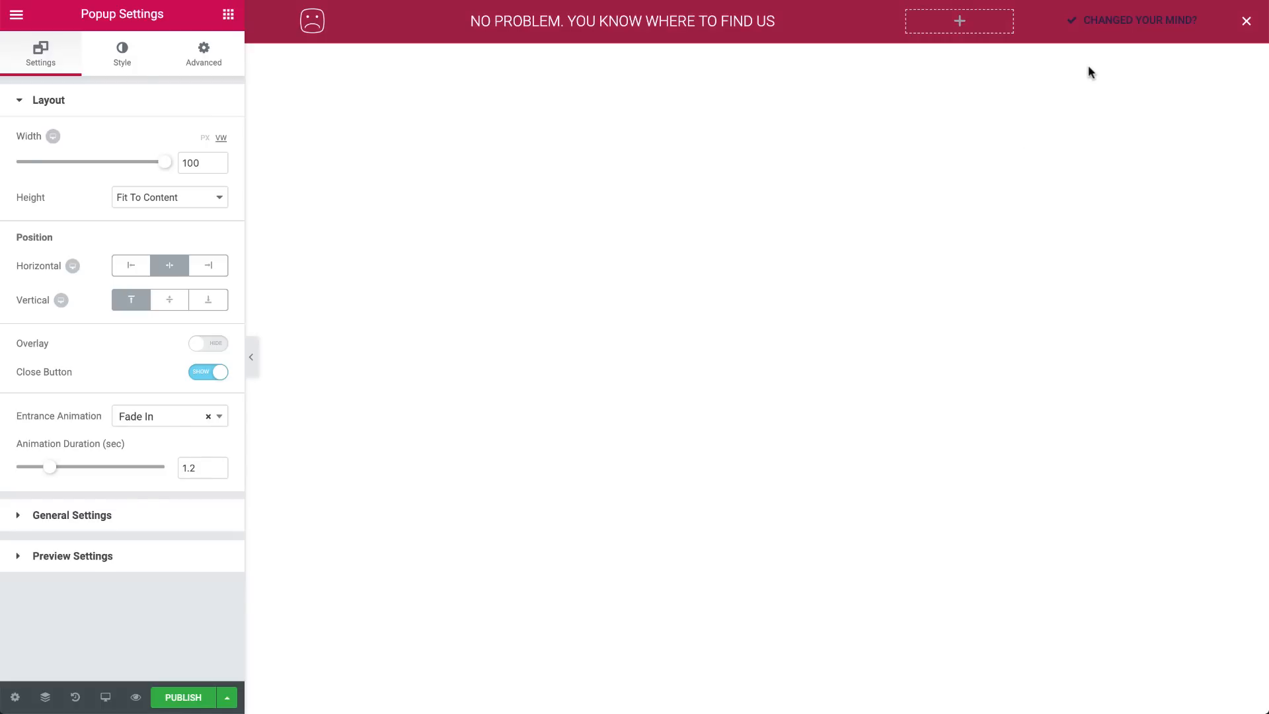
- Confirm the Changed your mind? button opens Form Popup and bring up publish settings
{"action": "left_click", "coordinate": [1136, 21]}
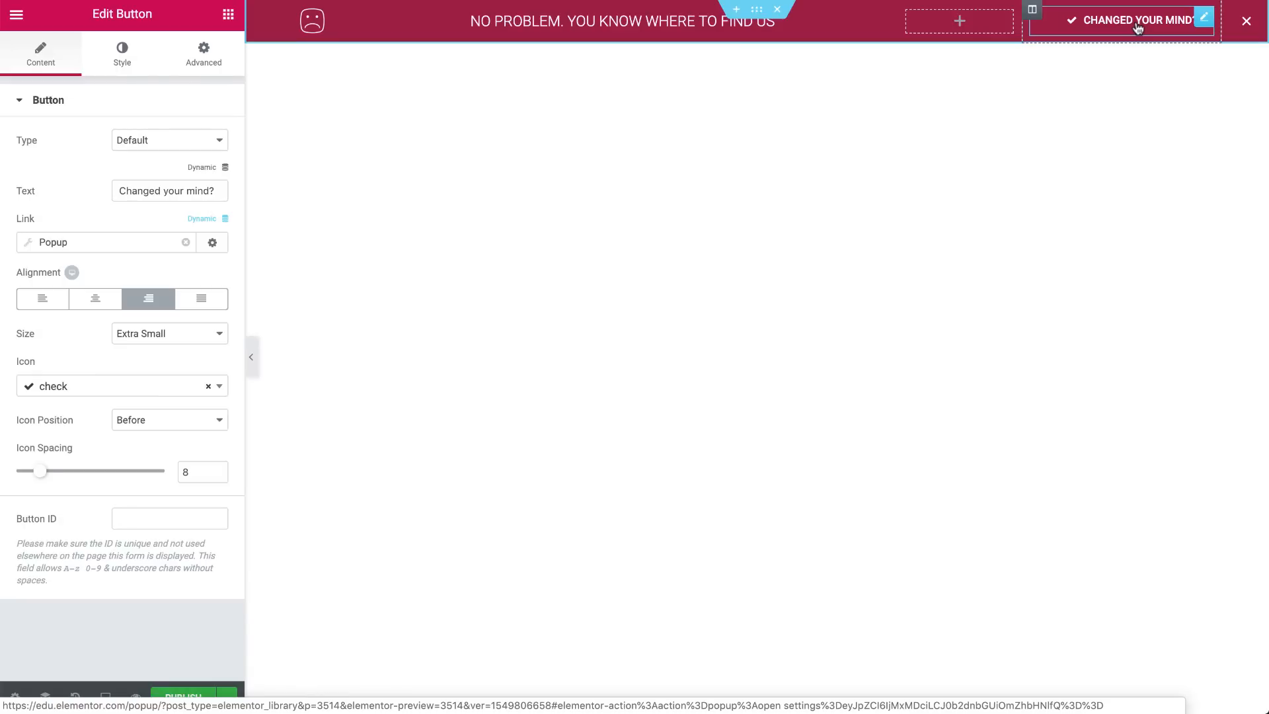
{"action": "left_click", "coordinate": [54, 244]}
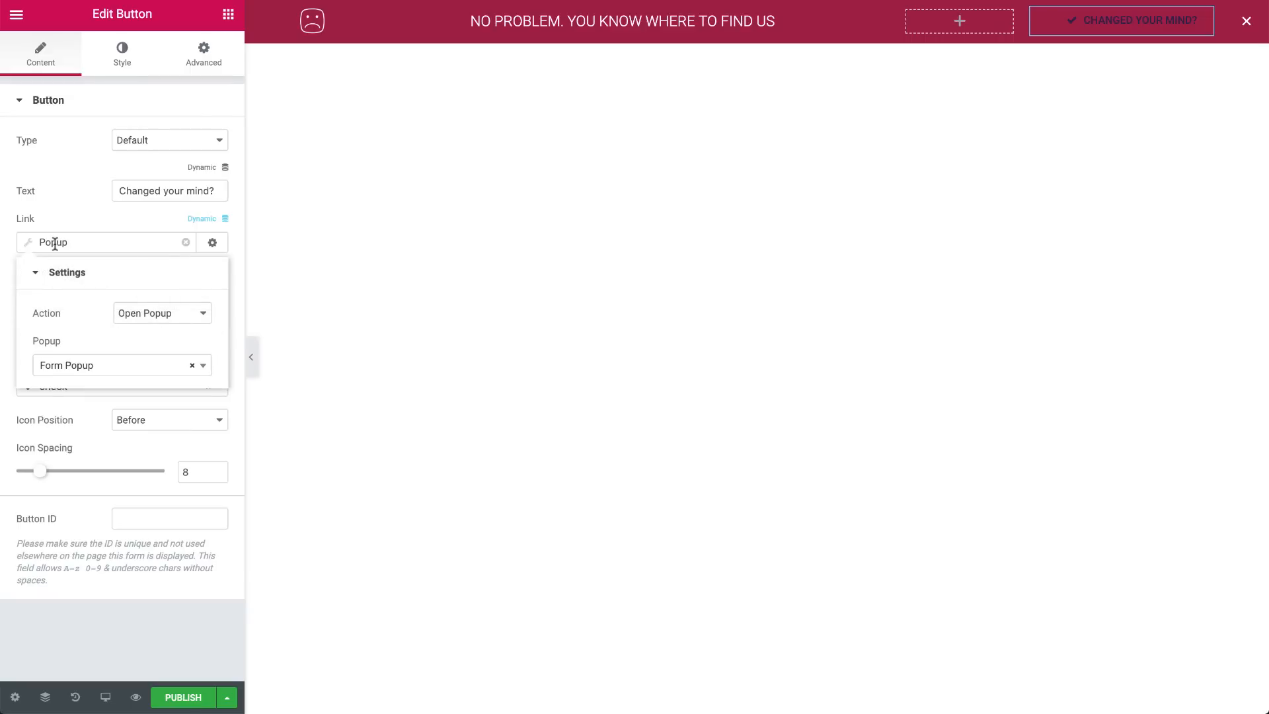
{"action": "left_click", "coordinate": [161, 312]}
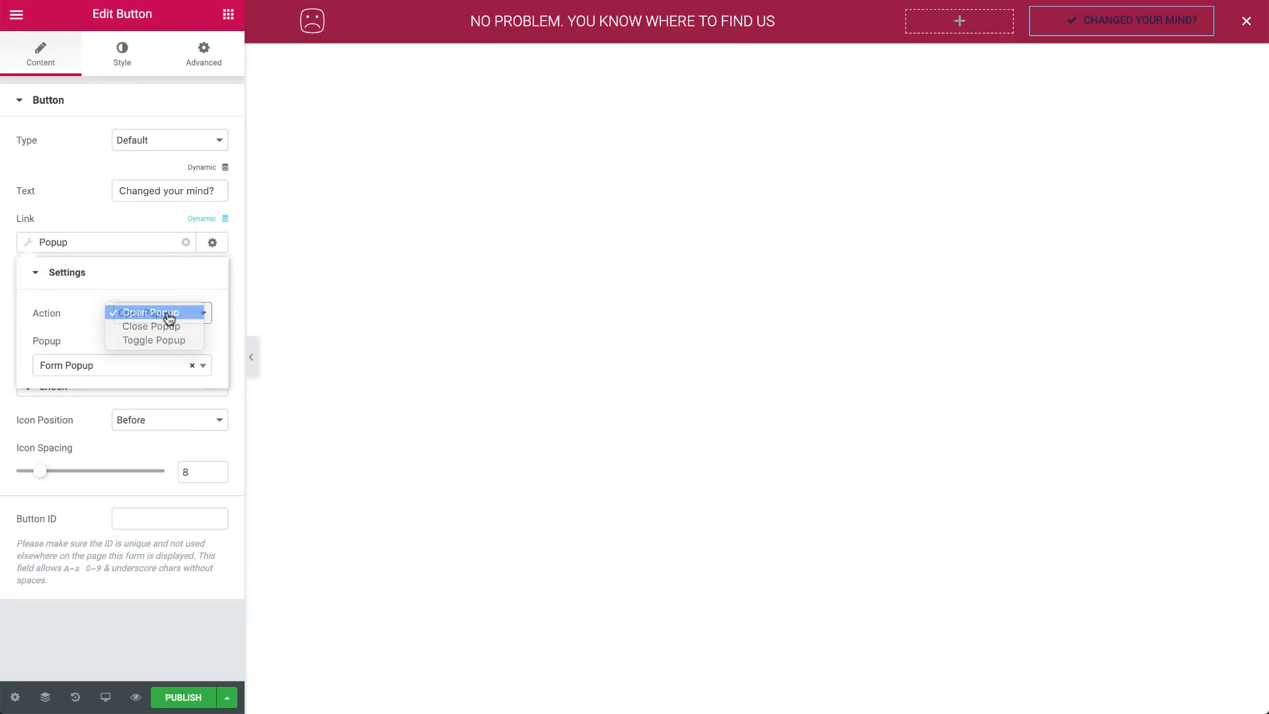
{"action": "left_click", "coordinate": [101, 366]}
{"action": "left_click", "coordinate": [109, 367]}
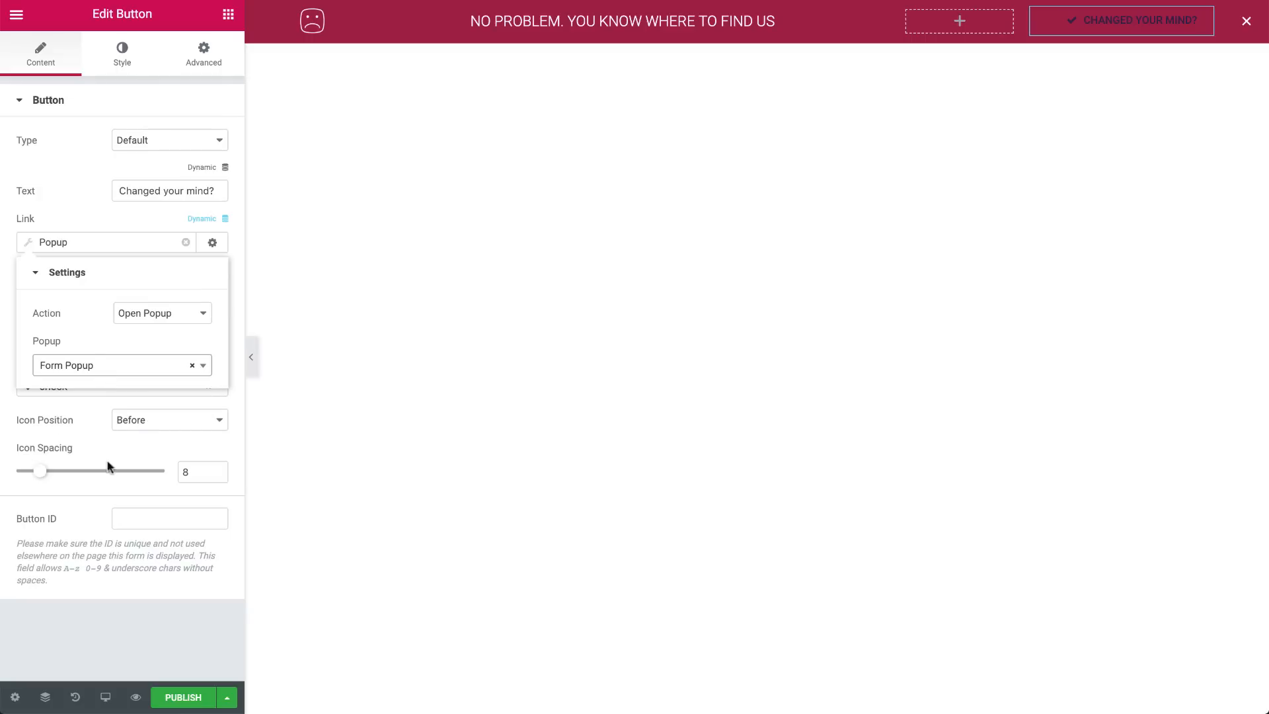
{"action": "left_click", "coordinate": [183, 697]}
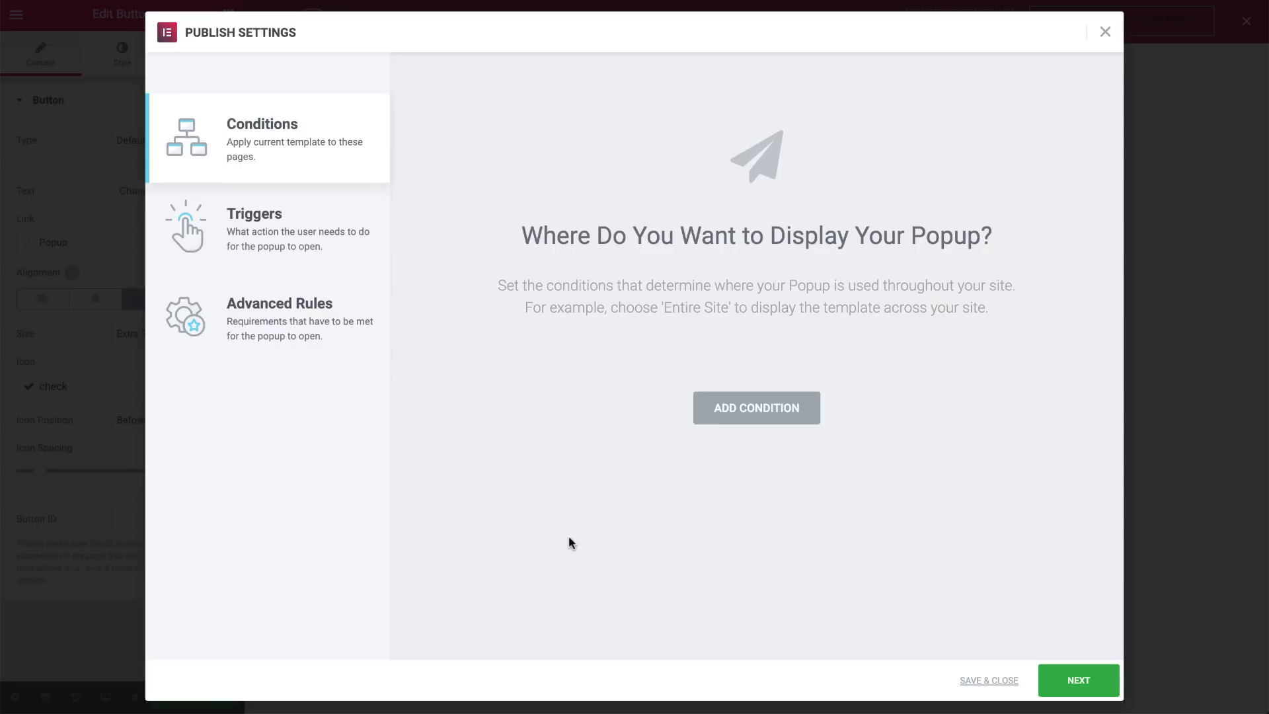
- Save and close the second thoughts popup without display conditions
{"action": "left_click", "coordinate": [999, 682]}
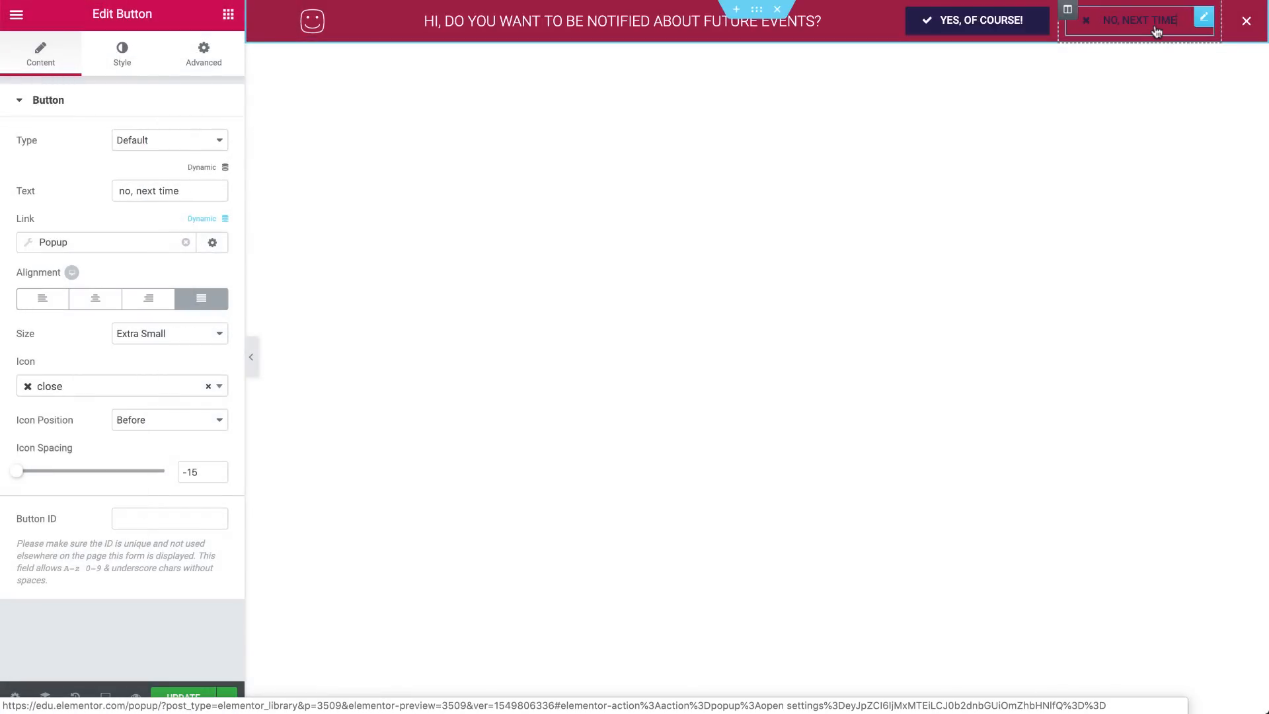
- Keep the No, next time button's Open Popup link on Second Thoughts popup and update
{"action": "left_click", "coordinate": [63, 241]}
{"action": "left_click", "coordinate": [157, 312]}
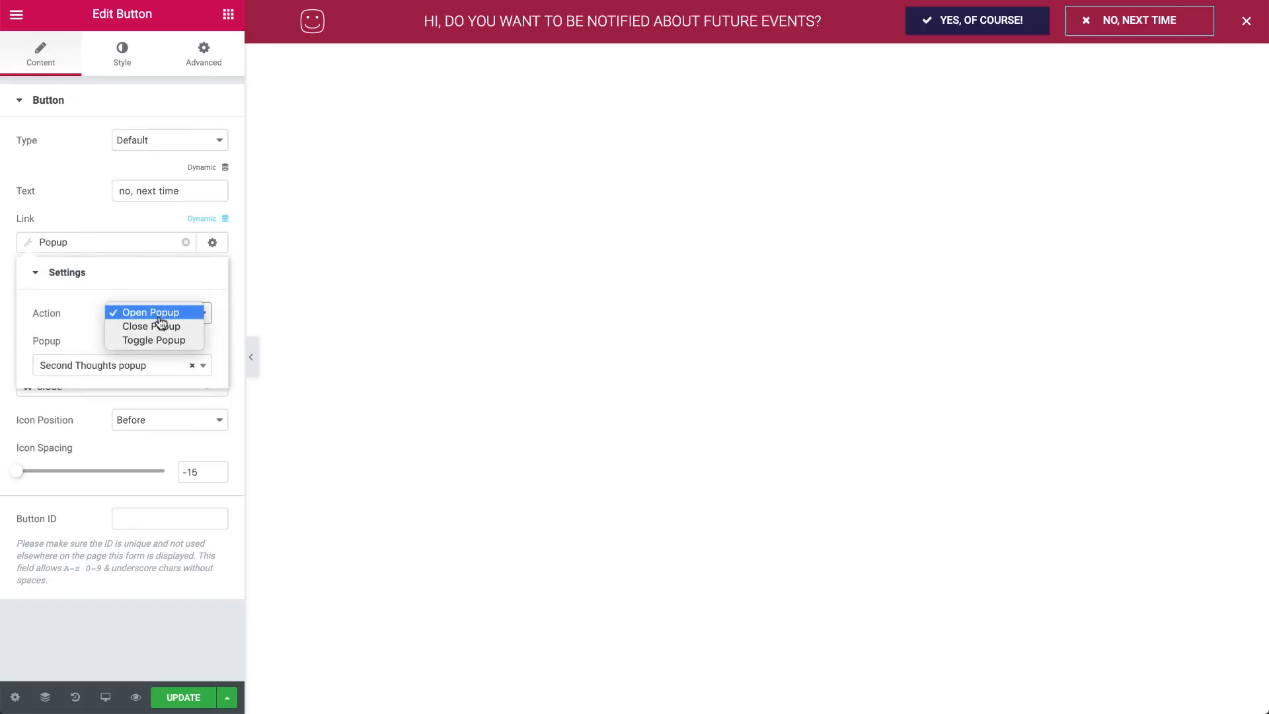
{"action": "left_click", "coordinate": [151, 313]}
{"action": "left_click", "coordinate": [124, 368]}
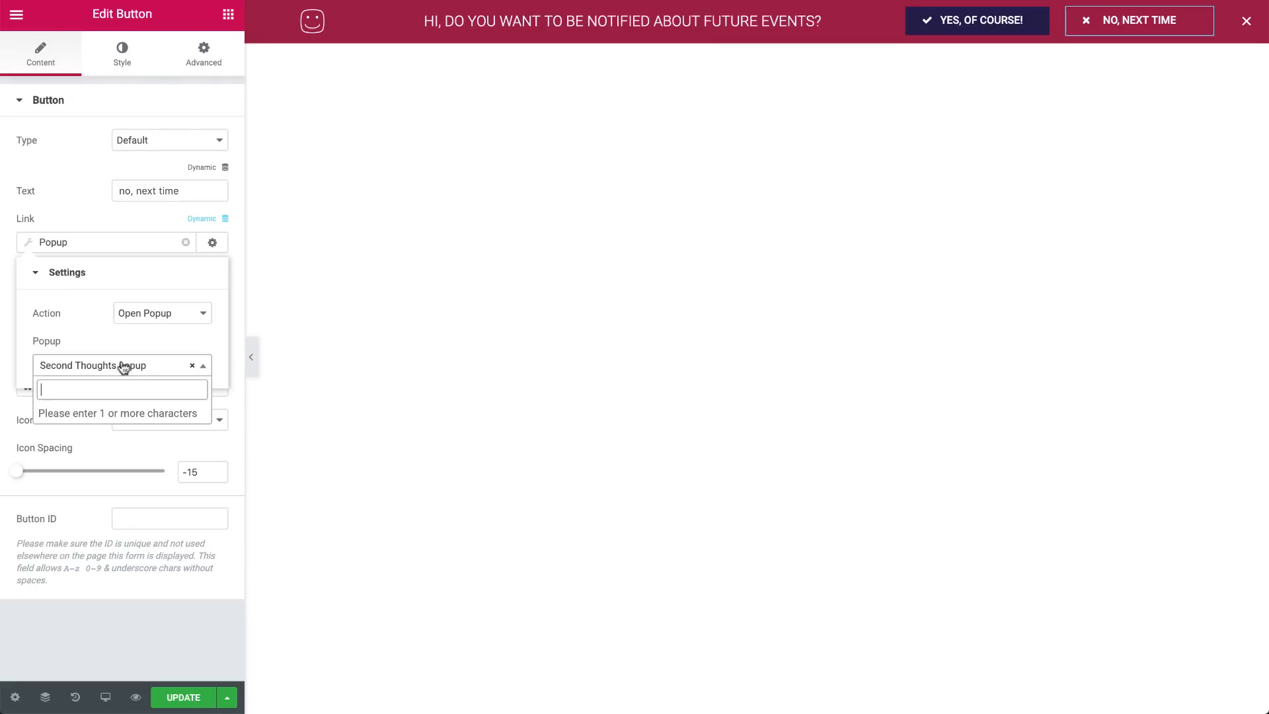
{"action": "left_click", "coordinate": [123, 366]}
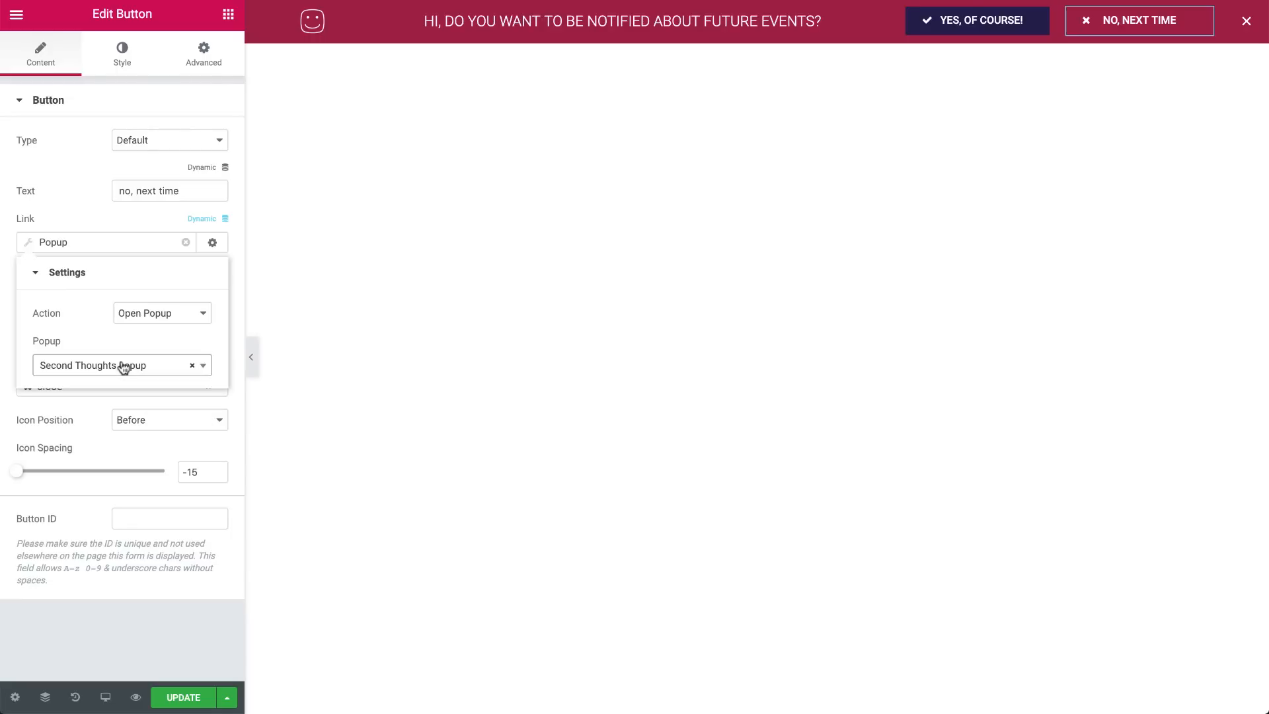
{"action": "left_click", "coordinate": [183, 697]}
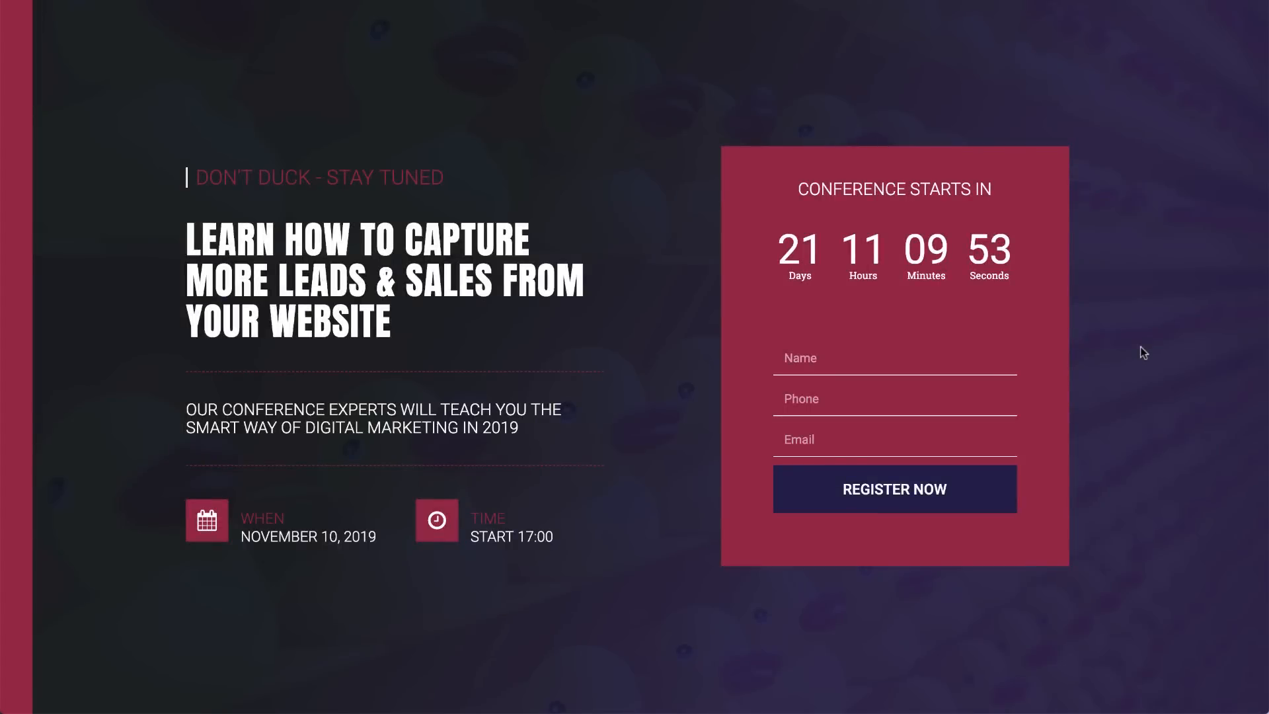
{"action": "scroll", "coordinate": [1141, 346], "scroll_direction": "down", "scroll_amount": 5}
{"action": "scroll", "coordinate": [1141, 347], "scroll_direction": "down", "scroll_amount": 5}
{"action": "scroll", "coordinate": [1140, 346], "scroll_direction": "down", "scroll_amount": 4}
{"action": "scroll", "coordinate": [1140, 346], "scroll_direction": "down", "scroll_amount": 4}
{"action": "scroll", "coordinate": [1140, 345], "scroll_direction": "down", "scroll_amount": 4}
{"action": "scroll", "coordinate": [1141, 346], "scroll_direction": "down", "scroll_amount": 4}
{"action": "scroll", "coordinate": [1141, 347], "scroll_direction": "down", "scroll_amount": 5}
{"action": "scroll", "coordinate": [1141, 346], "scroll_direction": "down", "scroll_amount": 3}
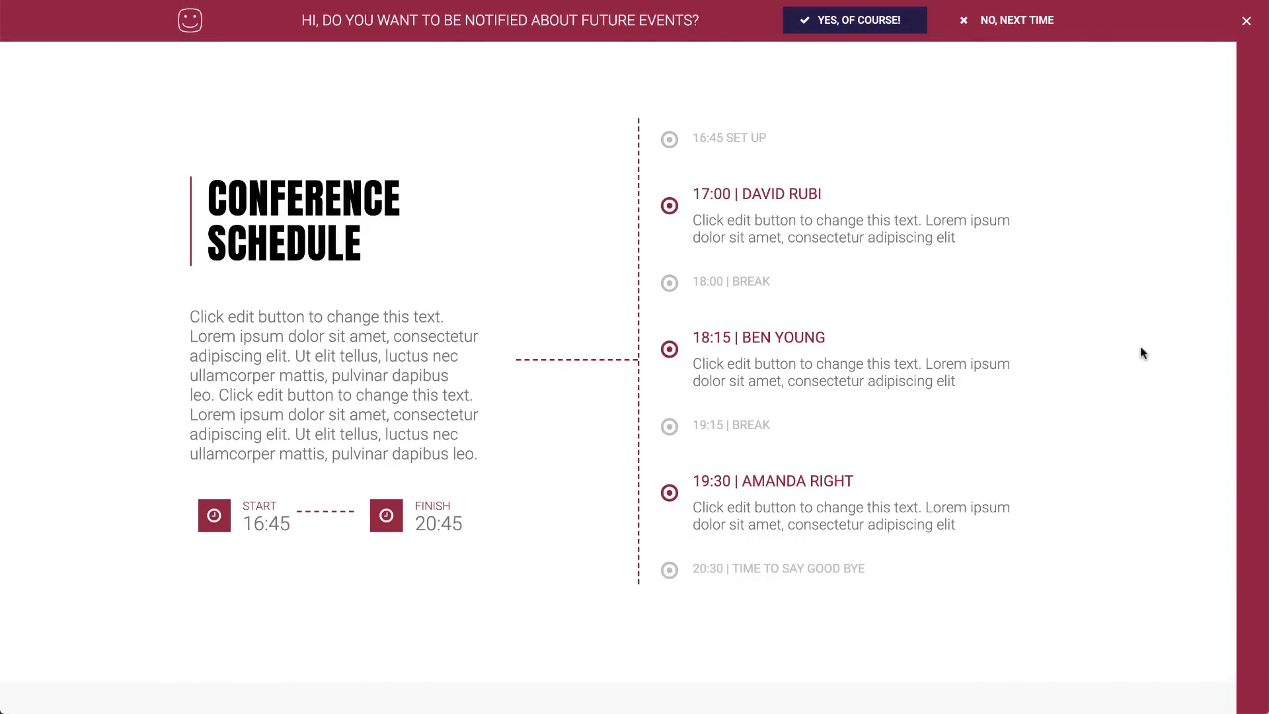
- Test Yes, then No, next time, then Changed your mind? on the live bars
{"action": "left_click", "coordinate": [855, 20]}
{"action": "left_click", "coordinate": [1011, 20]}
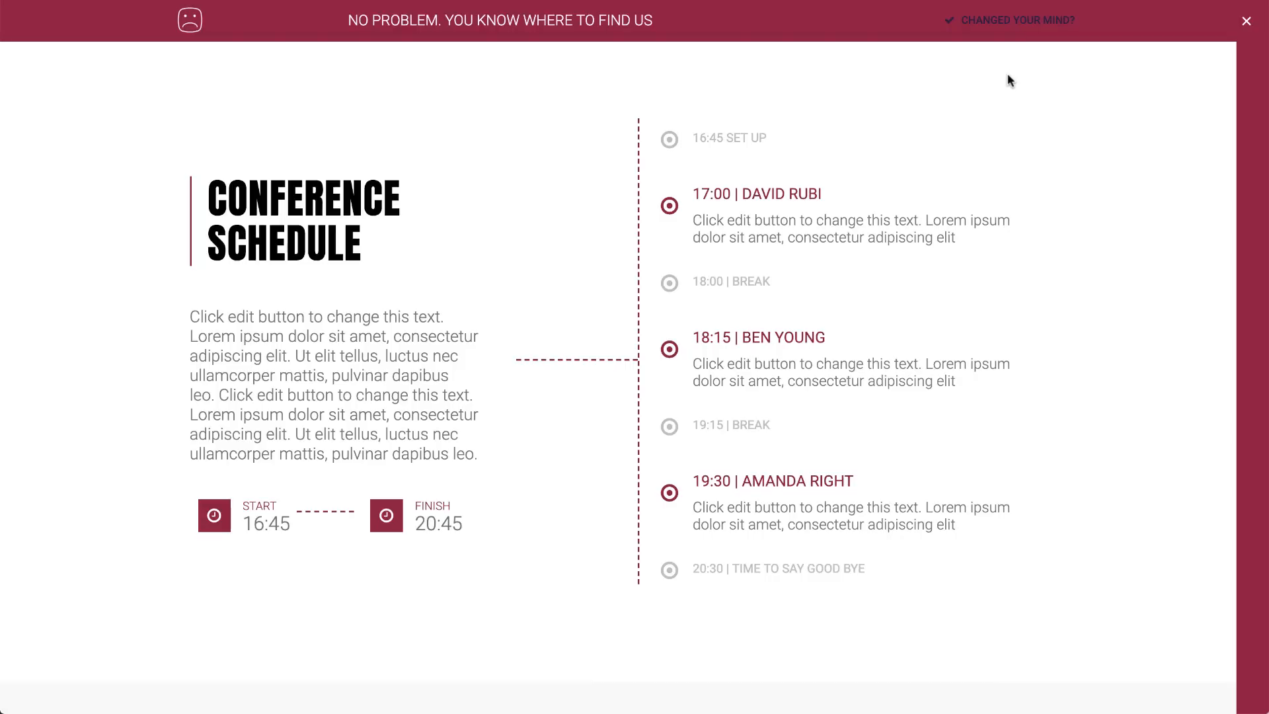
{"action": "left_click", "coordinate": [1011, 20]}
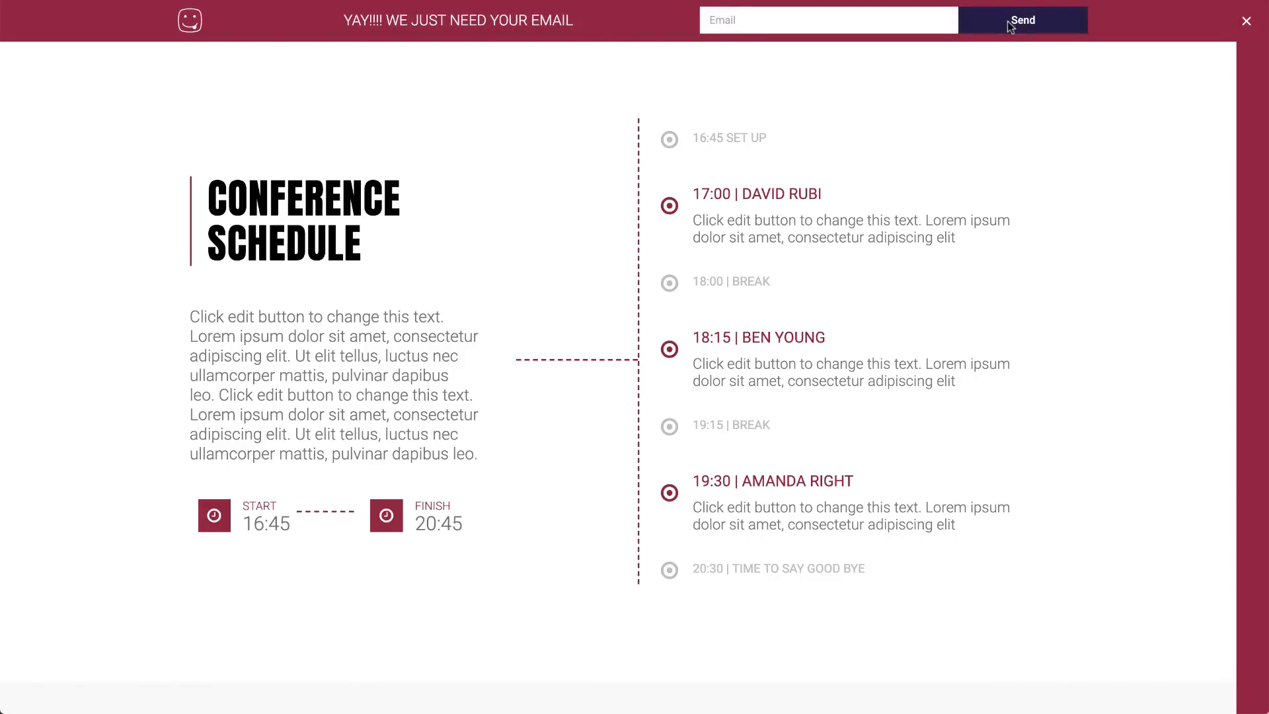